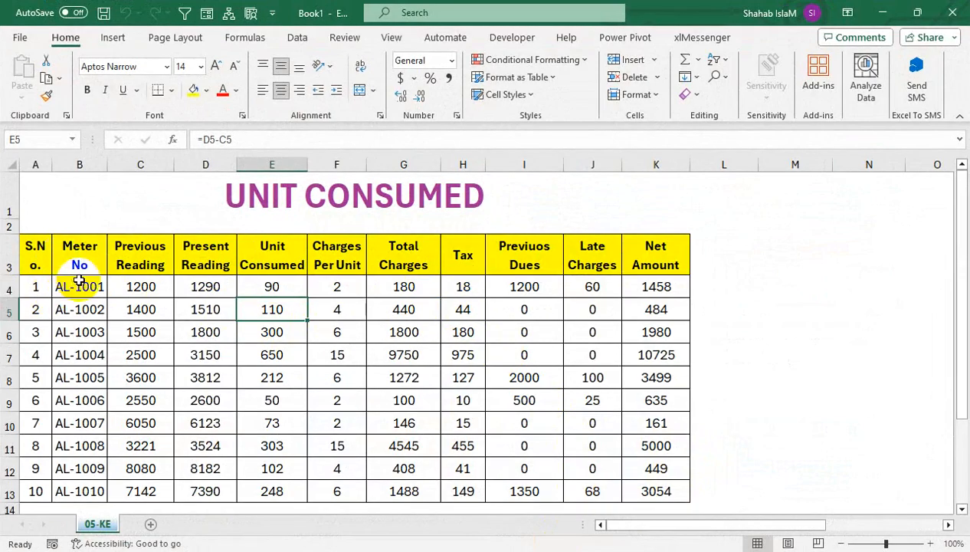
{"action": "left_click_drag", "start_coordinate": [68, 287], "coordinate": [81, 430]}
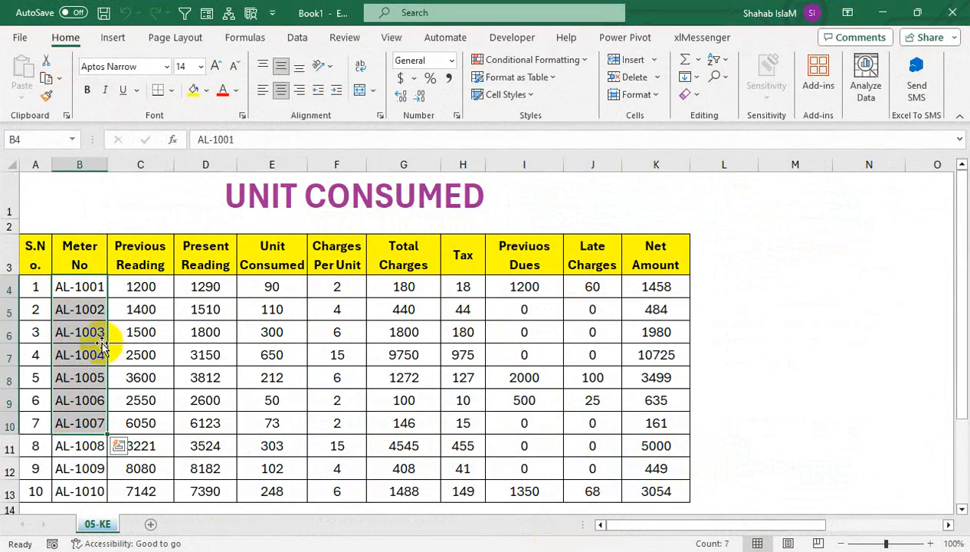
{"action": "left_click_drag", "start_coordinate": [90, 286], "coordinate": [506, 277]}
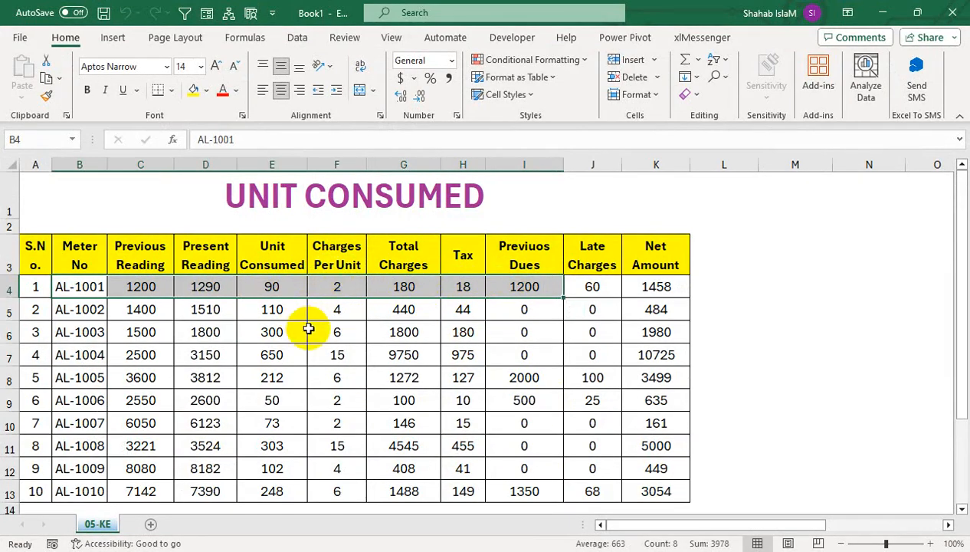
{"action": "left_click", "coordinate": [405, 257]}
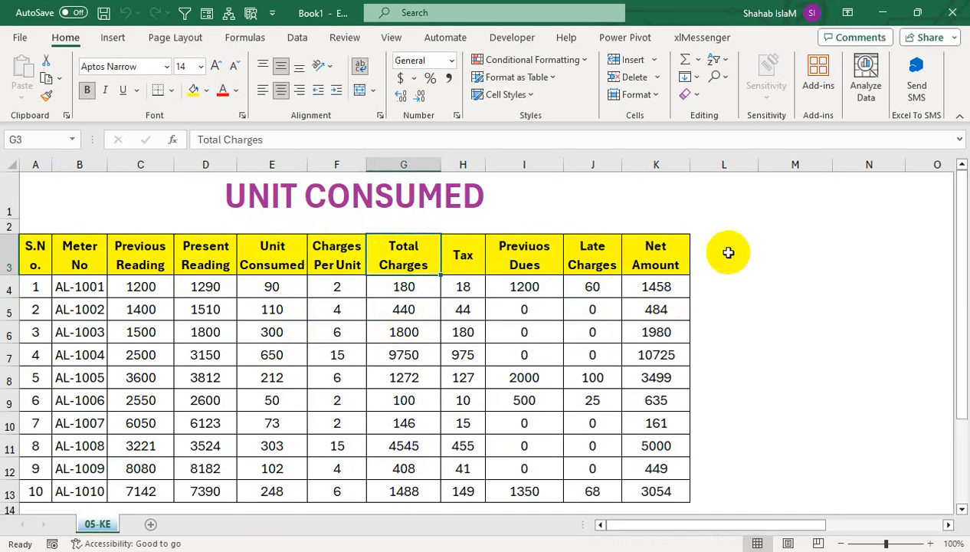
{"action": "left_click", "coordinate": [786, 249]}
{"action": "double_click", "coordinate": [786, 249]}
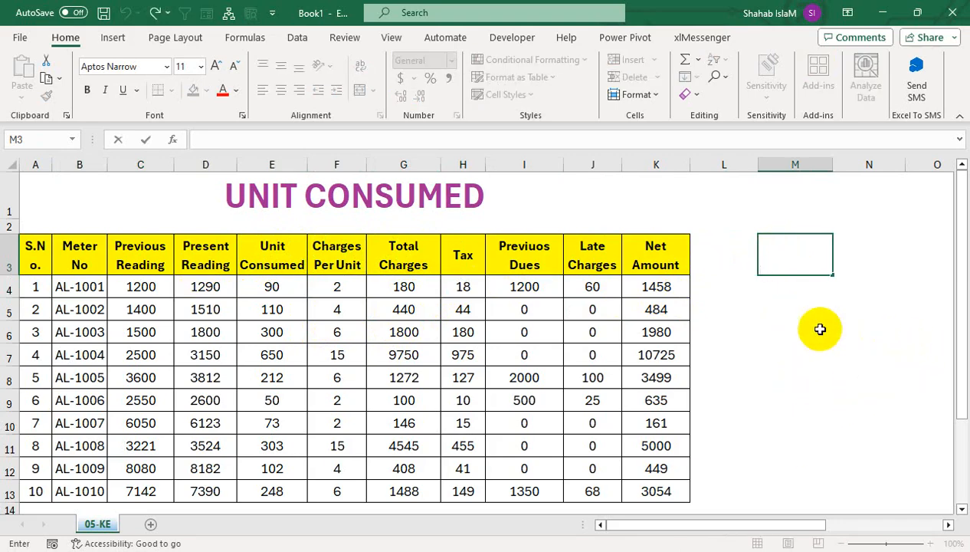
{"action": "left_click", "coordinate": [460, 257]}
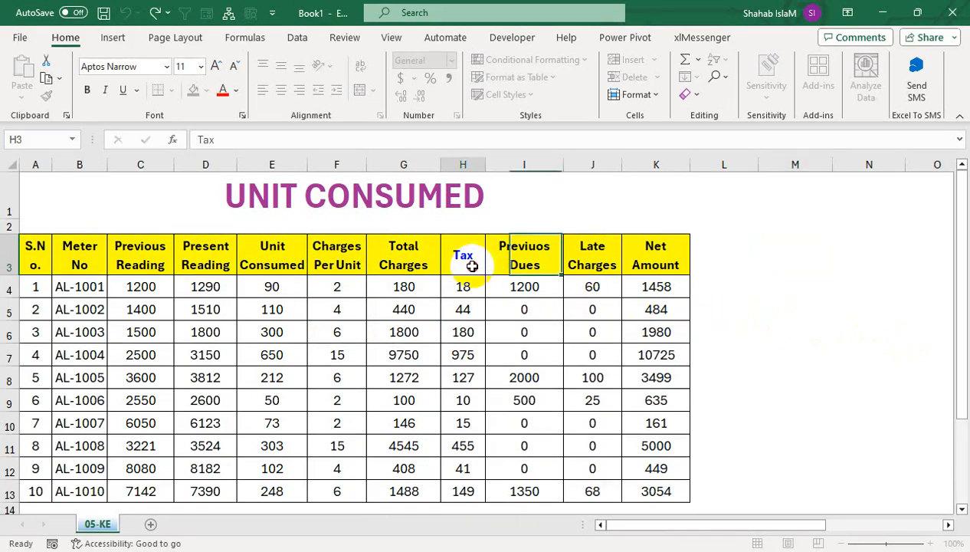
{"action": "left_click", "coordinate": [798, 261]}
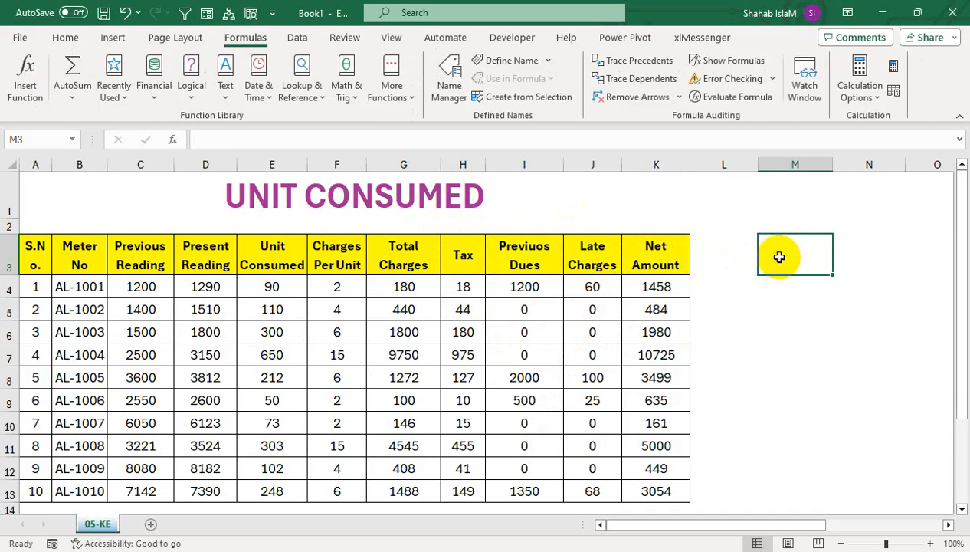
Step: Define the header cells from Total Charges to Net Amount (G3:K3) as a named range called Ranges
{"action": "left_click_drag", "start_coordinate": [397, 264], "coordinate": [657, 259]}
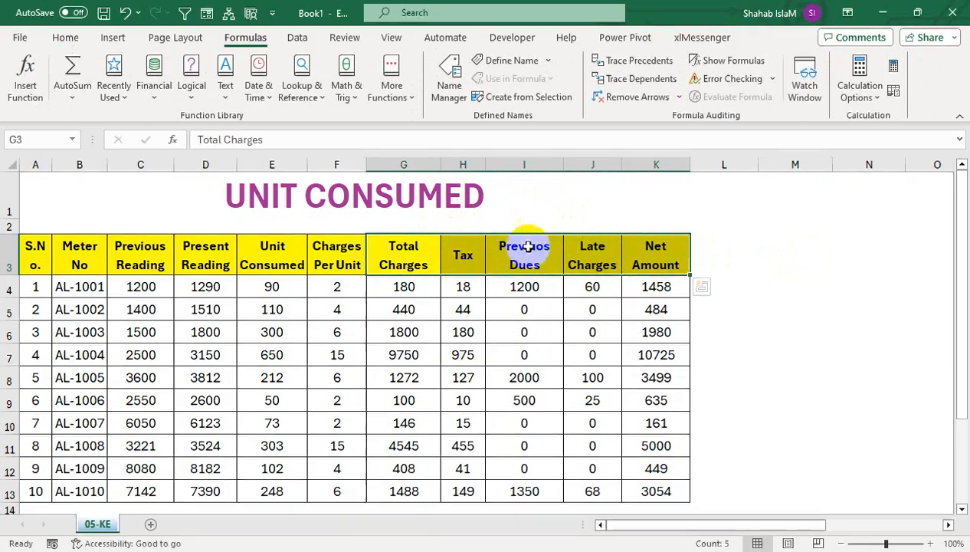
{"action": "left_click", "coordinate": [36, 139]}
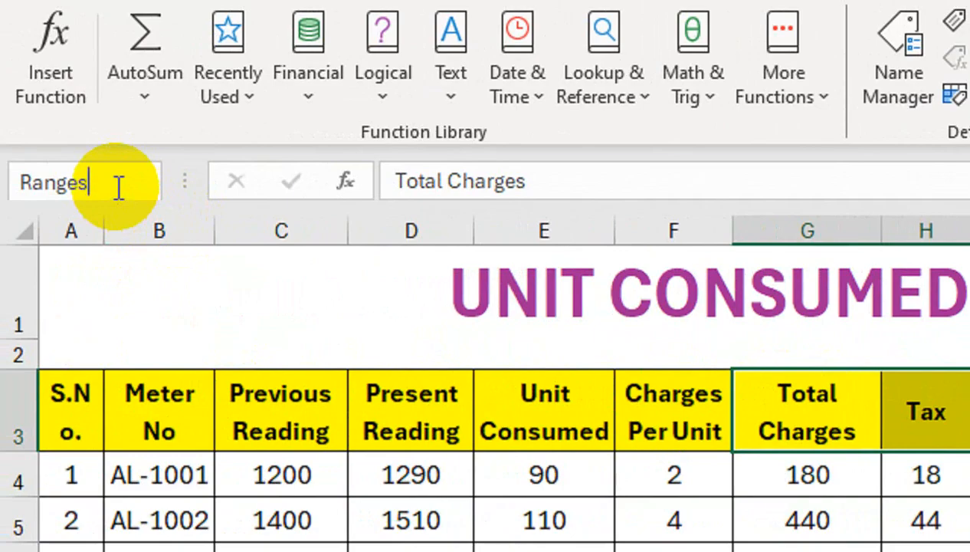
{"action": "key", "text": "Return"}
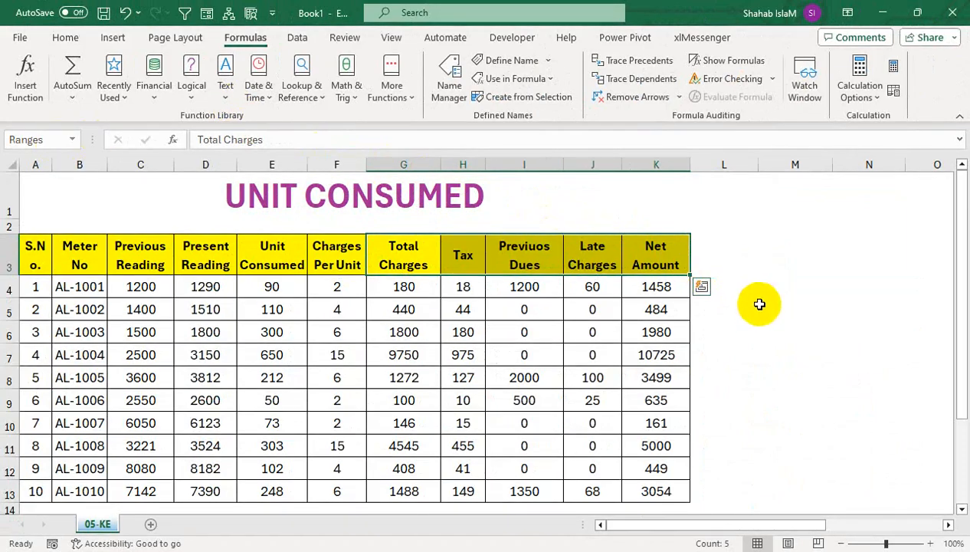
Step: Enter the formula =Ranges in cell M5 to output the named header cells
{"action": "left_click", "coordinate": [761, 306]}
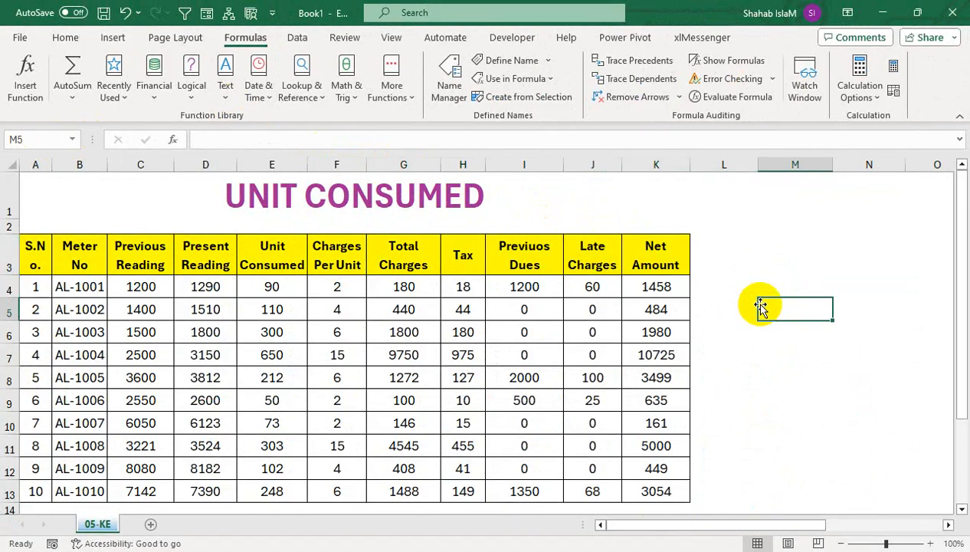
{"action": "type", "text": "=ra"}
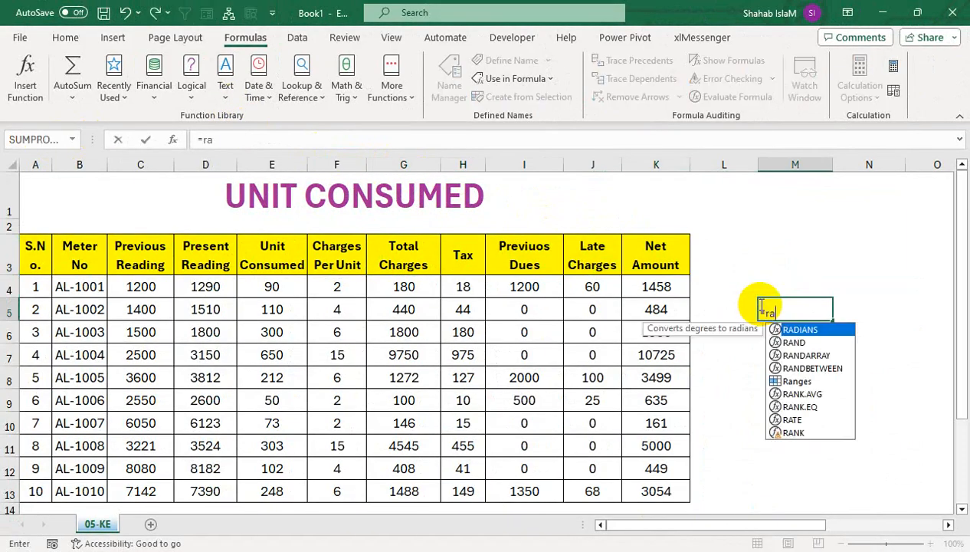
{"action": "type", "text": "ng"}
{"action": "key", "text": "Tab"}
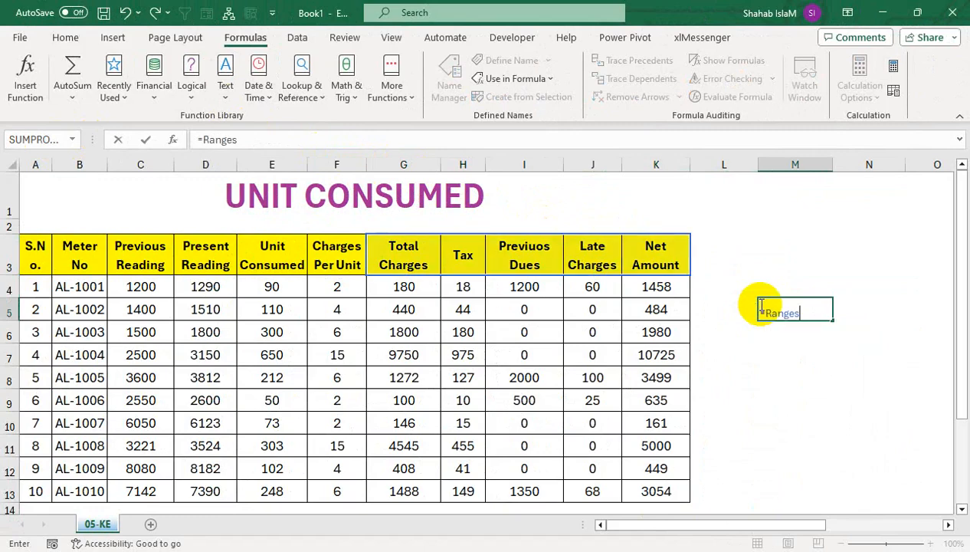
{"action": "key", "text": "Return"}
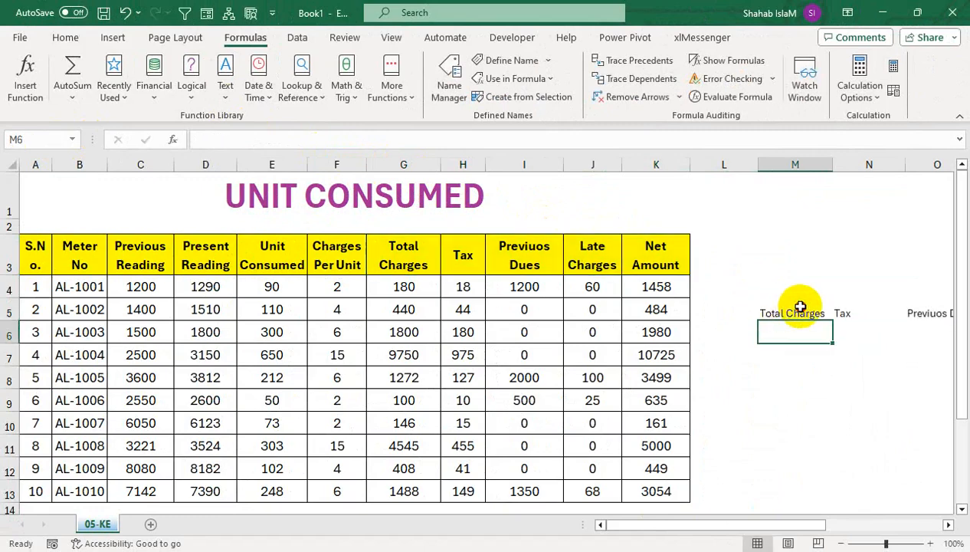
Step: Move the formula from M5 to M8 and wrap it as =TRANSPOSE(Ranges) to output the headers vertically
{"action": "left_click", "coordinate": [791, 314]}
{"action": "left_click_drag", "start_coordinate": [793, 318], "coordinate": [765, 376]}
{"action": "left_click_drag", "start_coordinate": [776, 524], "coordinate": [873, 520]}
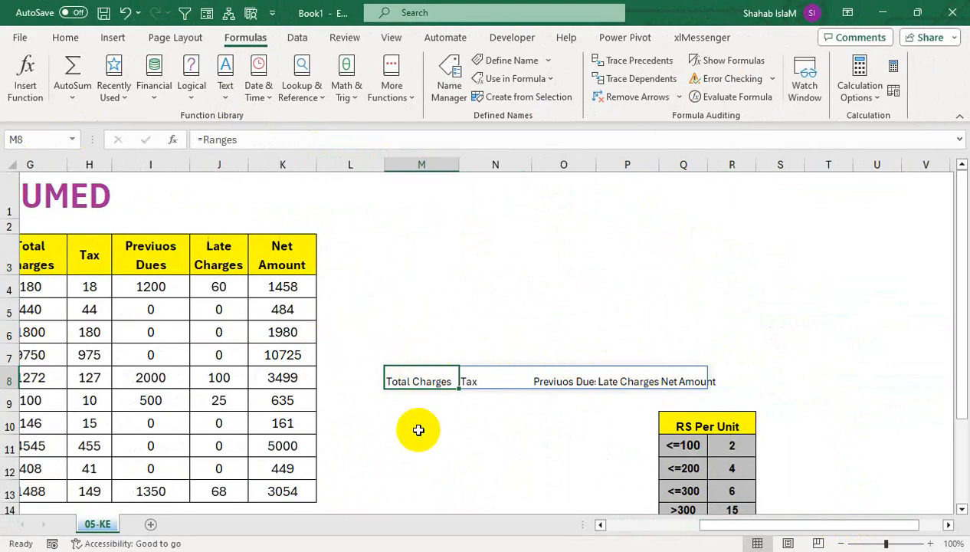
{"action": "double_click", "coordinate": [392, 384]}
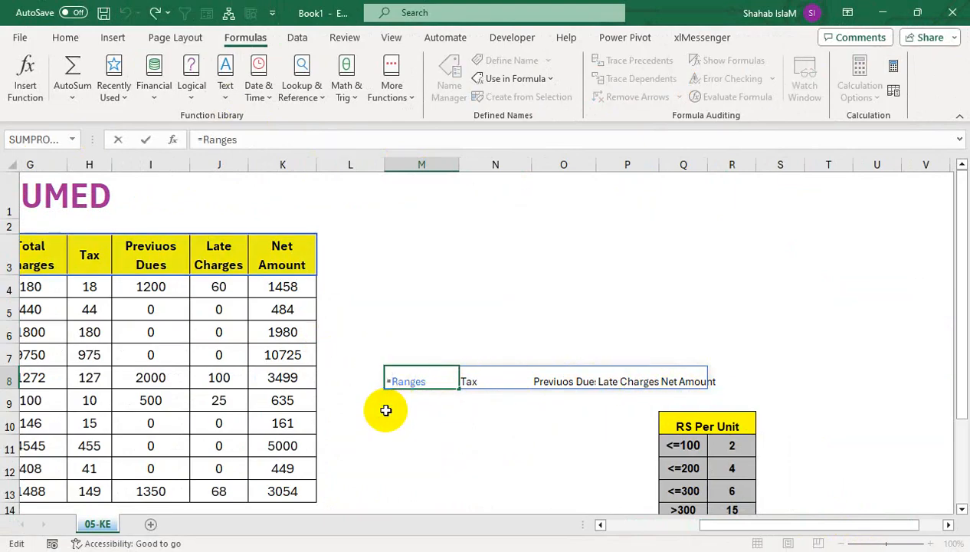
{"action": "type", "text": "tra"}
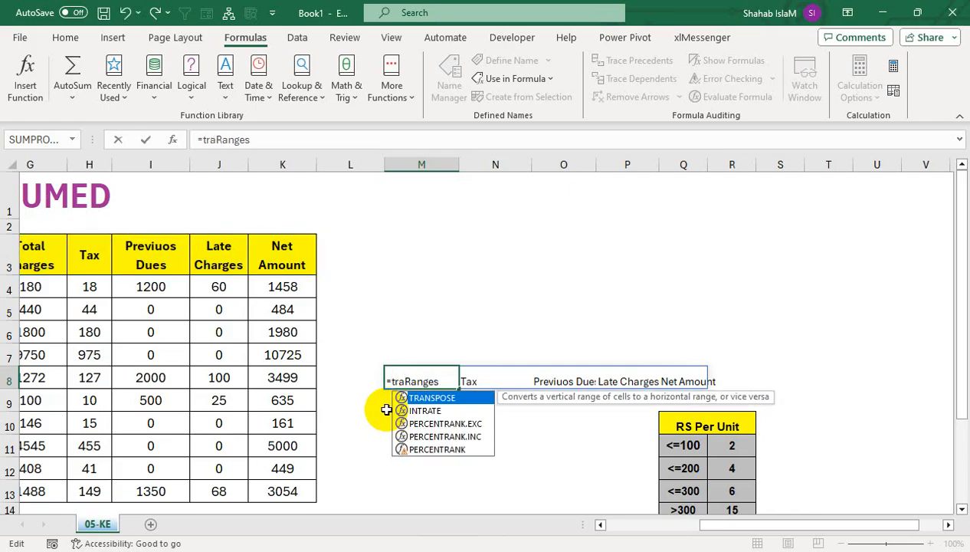
{"action": "key", "text": "Tab"}
{"action": "key", "text": "Return"}
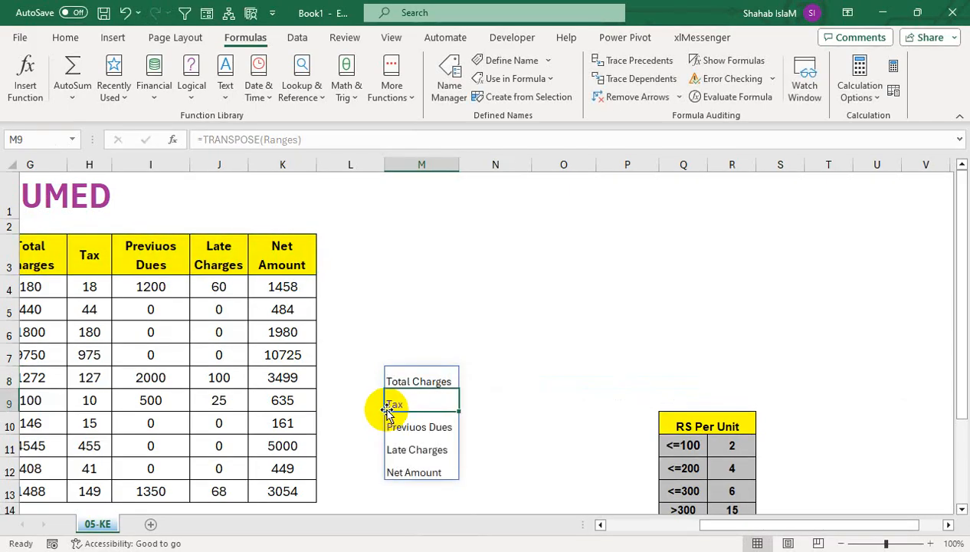
Step: Clear the transposed header list from cells M8:M12
{"action": "key", "text": "Up"}
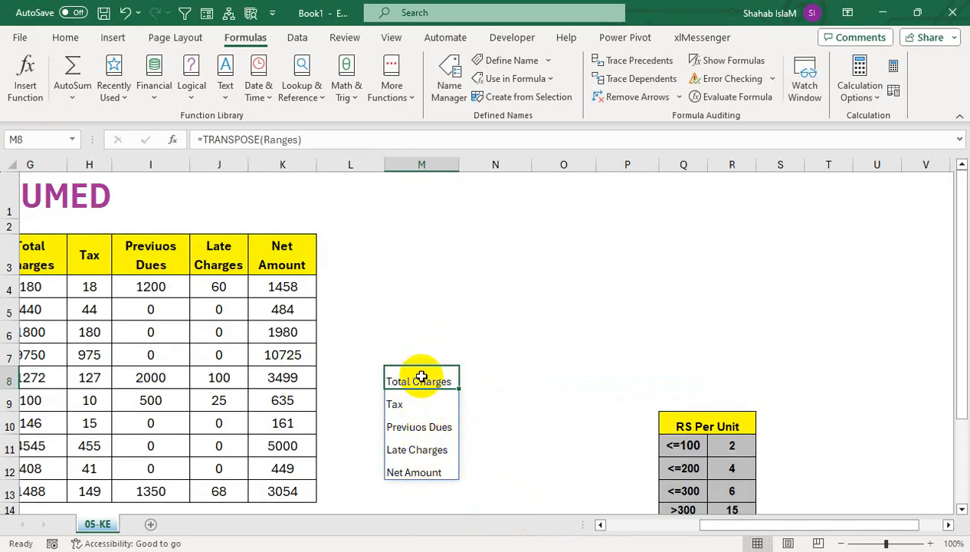
{"action": "left_click_drag", "start_coordinate": [422, 381], "coordinate": [422, 473]}
{"action": "key", "text": "Delete"}
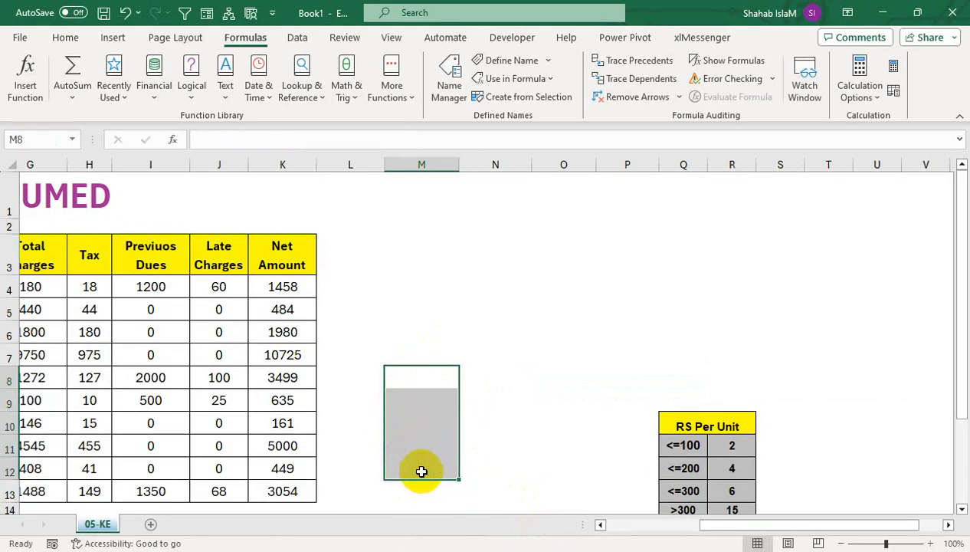
Step: Check the definition of the Ranges name for the selected header cells in the Name Manager without changing it
{"action": "left_click_drag", "start_coordinate": [737, 525], "coordinate": [644, 528]}
{"action": "left_click", "coordinate": [499, 314]}
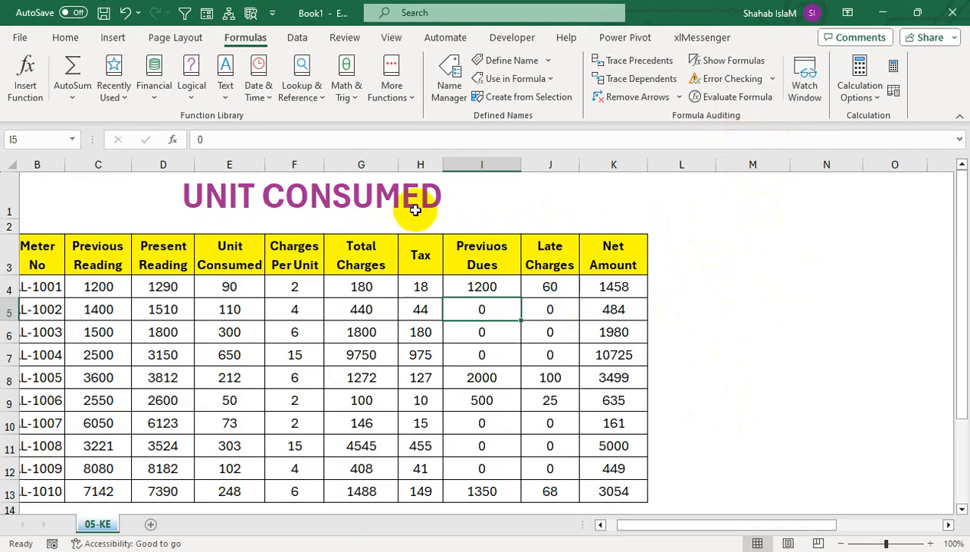
{"action": "left_click_drag", "start_coordinate": [361, 264], "coordinate": [587, 255]}
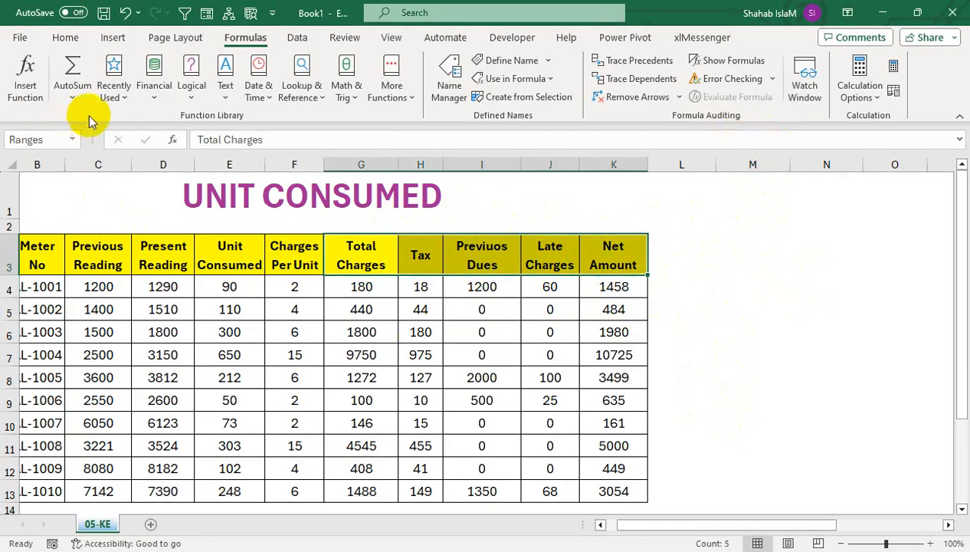
{"action": "left_click", "coordinate": [447, 86]}
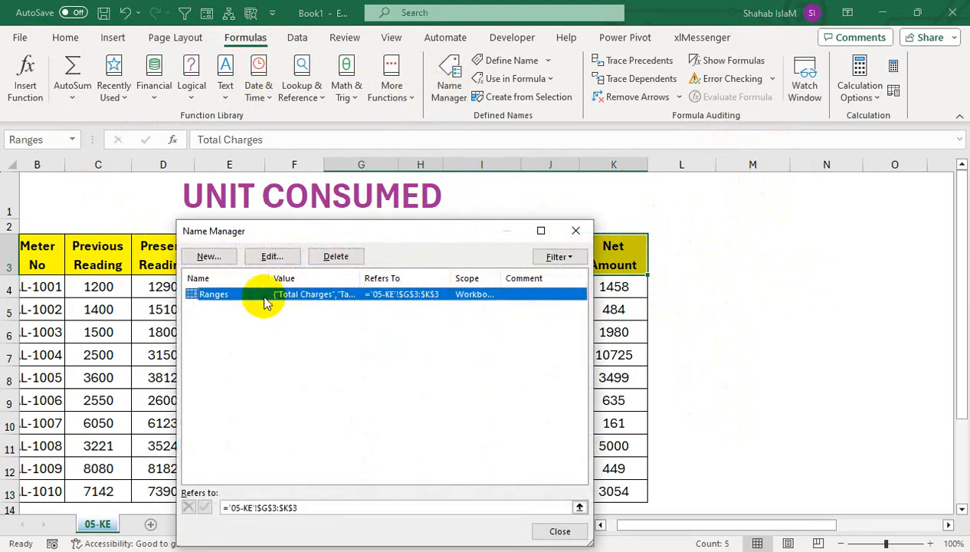
{"action": "left_click", "coordinate": [272, 256]}
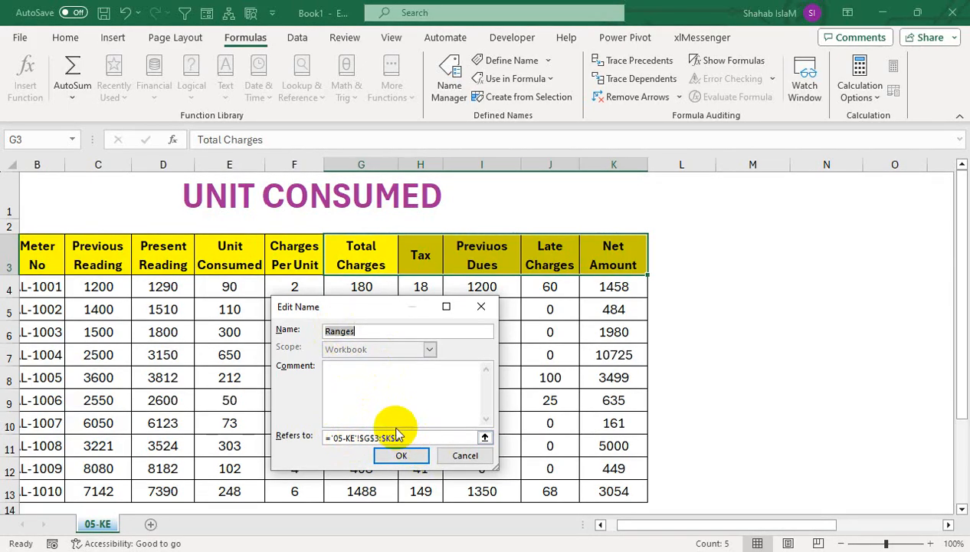
{"action": "left_click", "coordinate": [458, 455]}
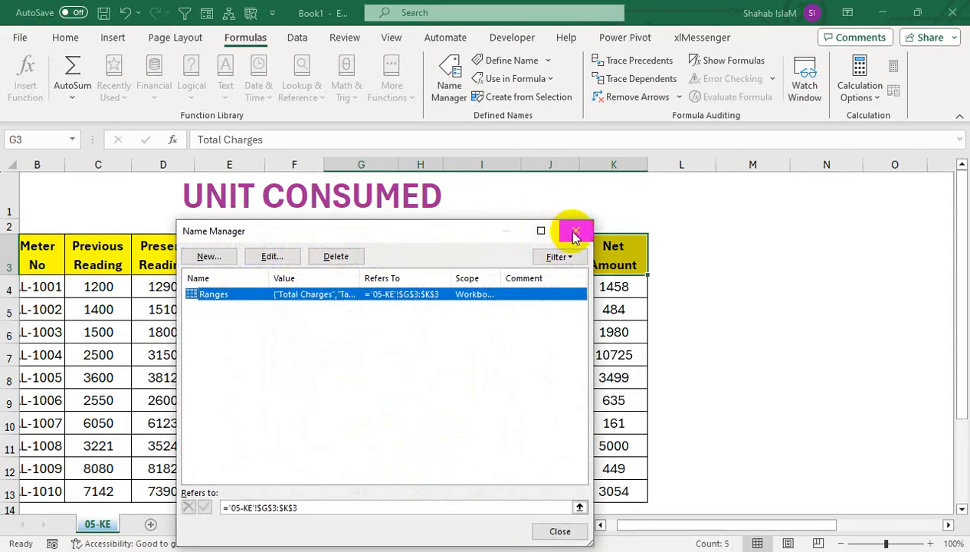
{"action": "left_click", "coordinate": [576, 231]}
Step: Format cell M3 with an outside border and a dark blue fill, and widen column M slightly
{"action": "left_click", "coordinate": [754, 249]}
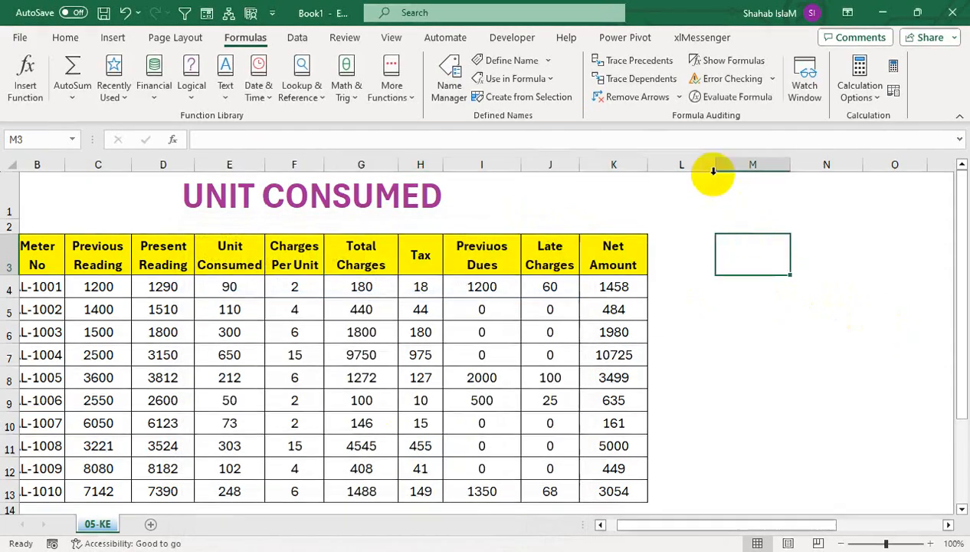
{"action": "left_click", "coordinate": [299, 37]}
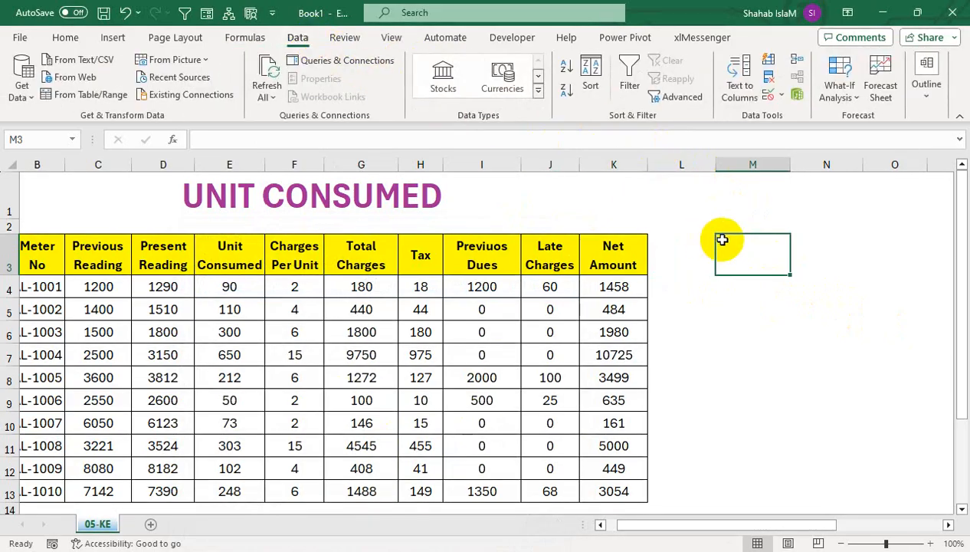
{"action": "left_click", "coordinate": [68, 38]}
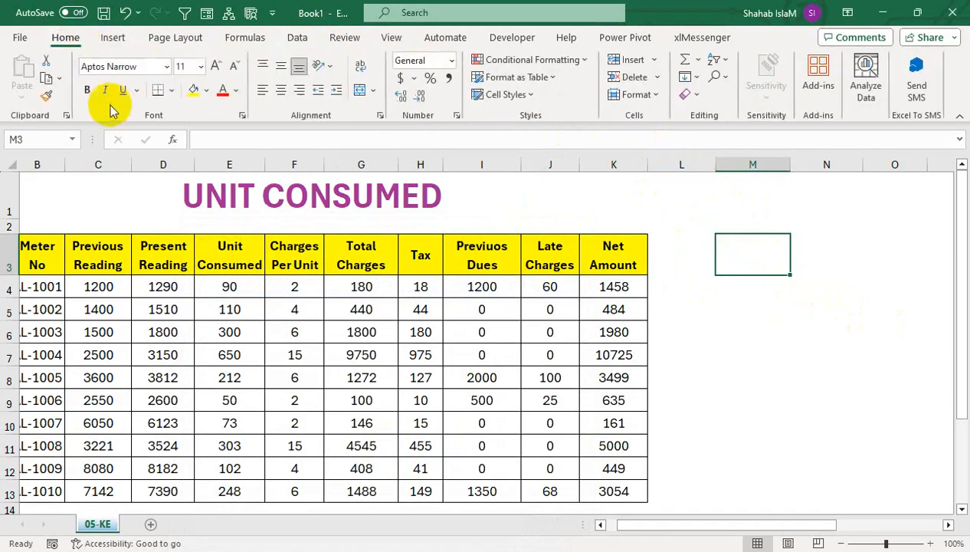
{"action": "left_click", "coordinate": [170, 94]}
{"action": "left_click", "coordinate": [184, 281]}
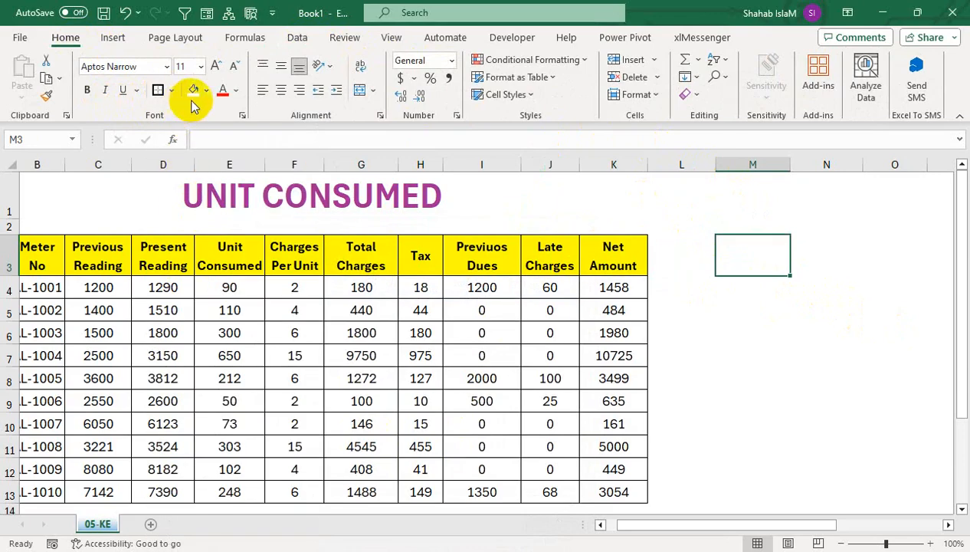
{"action": "left_click", "coordinate": [205, 89]}
{"action": "left_click", "coordinate": [233, 189]}
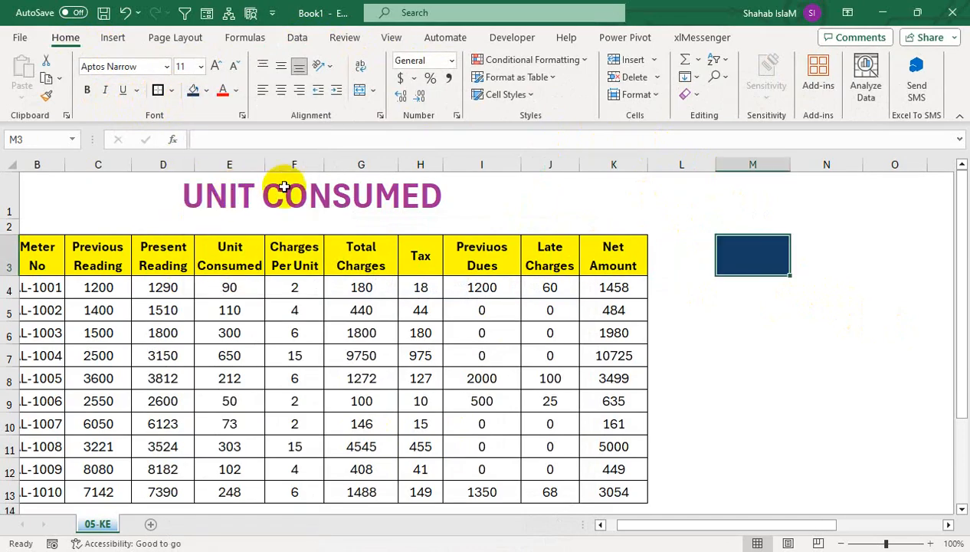
{"action": "left_click_drag", "start_coordinate": [789, 165], "coordinate": [814, 164]}
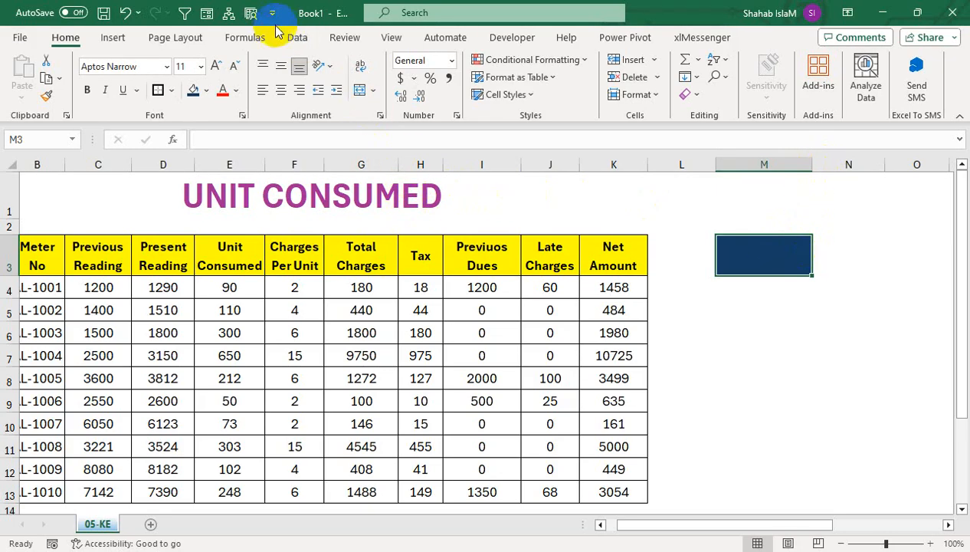
Step: Add list data validation to M3 with the source =Ranges and choose Previuos Dues from its drop-down
{"action": "left_click", "coordinate": [297, 36]}
{"action": "left_click", "coordinate": [768, 98]}
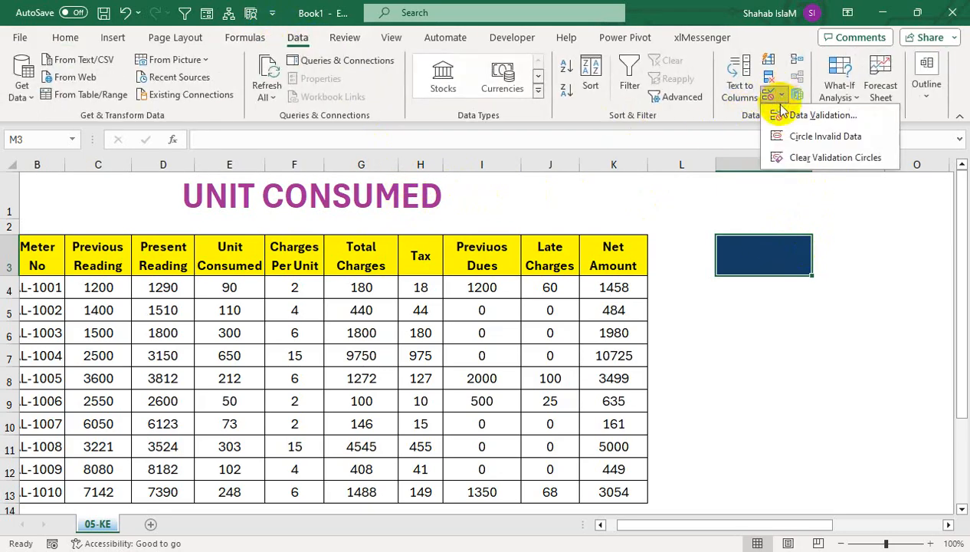
{"action": "left_click", "coordinate": [778, 114]}
{"action": "left_click", "coordinate": [332, 351]}
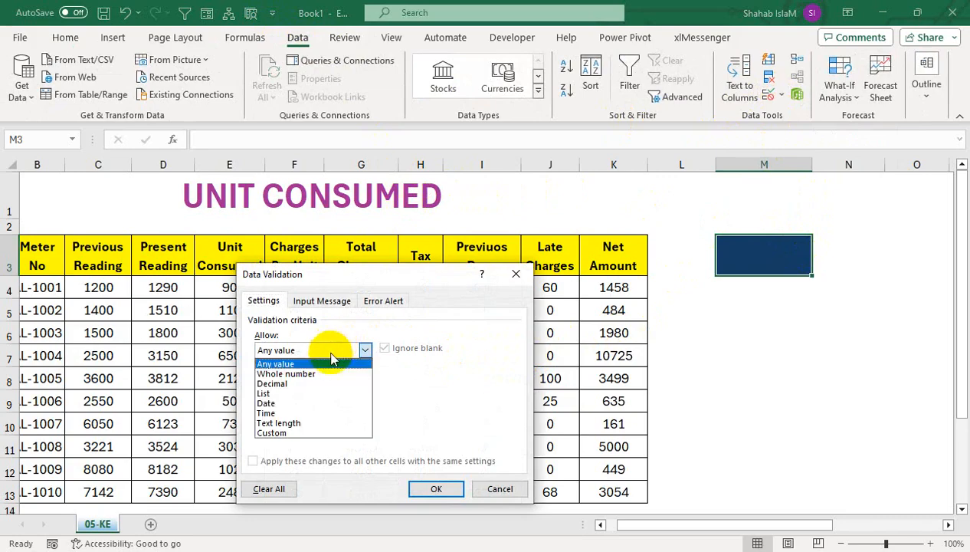
{"action": "left_click", "coordinate": [295, 393]}
{"action": "left_click", "coordinate": [294, 410]}
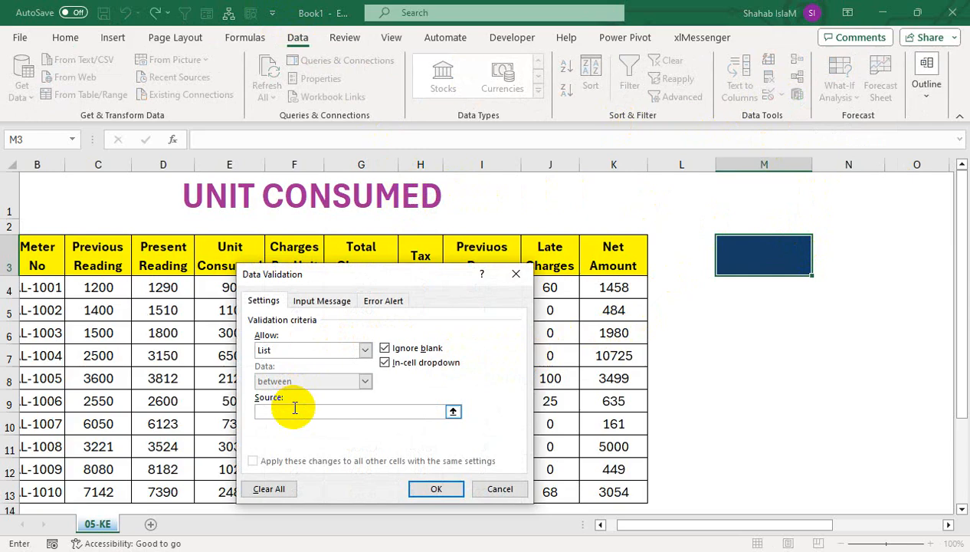
{"action": "key", "text": "F3"}
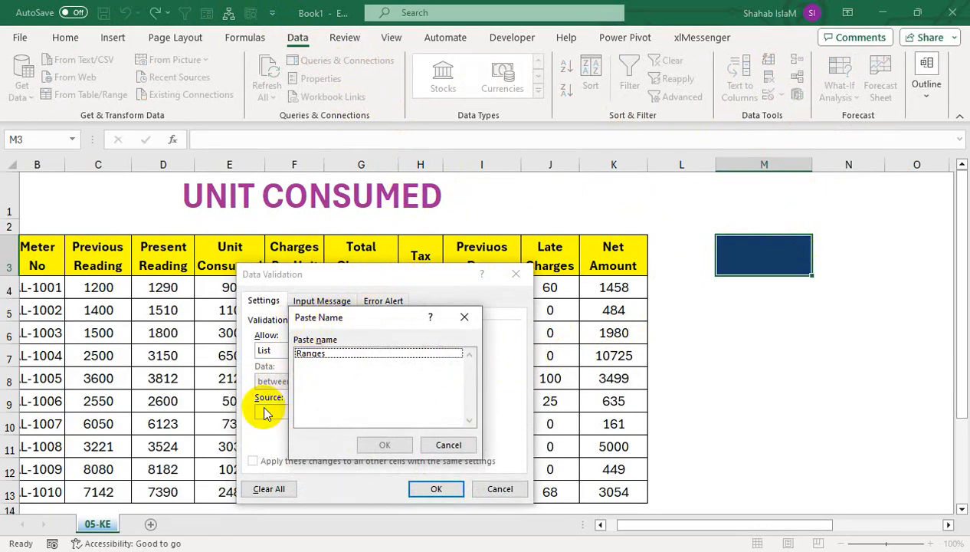
{"action": "left_click", "coordinate": [301, 354]}
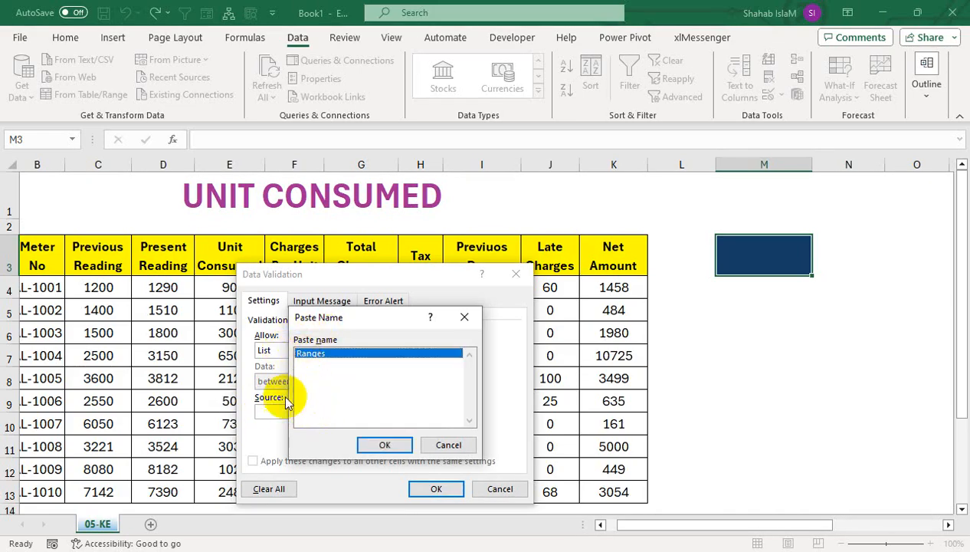
{"action": "left_click", "coordinate": [380, 446]}
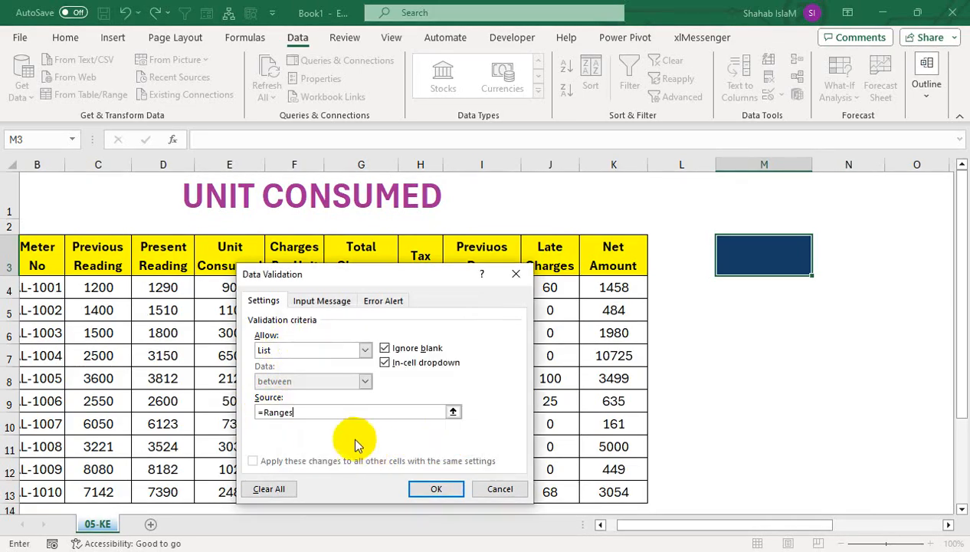
{"action": "left_click", "coordinate": [434, 488]}
{"action": "left_click", "coordinate": [819, 268]}
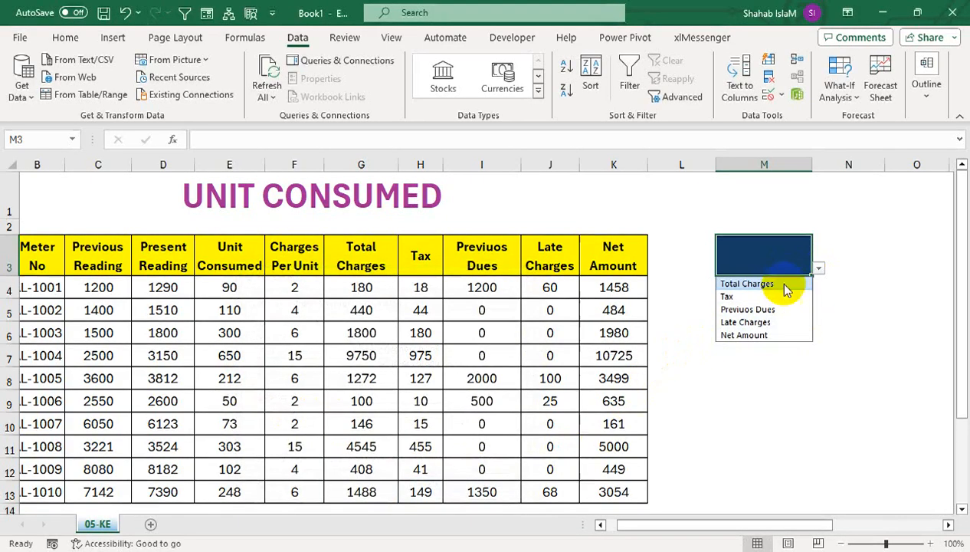
{"action": "left_click", "coordinate": [736, 309]}
Step: Format the text in M3 as white, bold, size 16 and centred both ways, and widen column M slightly
{"action": "left_click", "coordinate": [67, 38]}
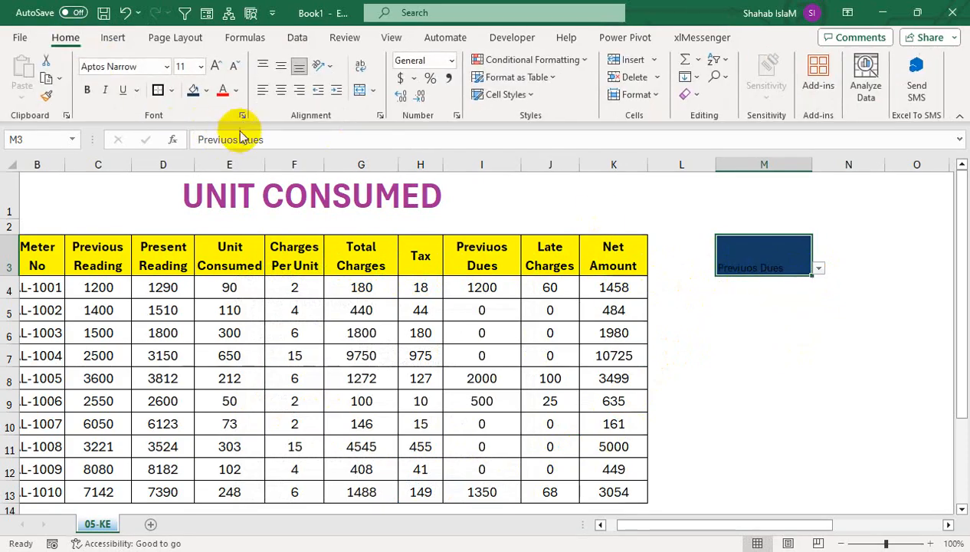
{"action": "left_click", "coordinate": [236, 90]}
{"action": "left_click", "coordinate": [234, 151]}
{"action": "left_click", "coordinate": [280, 89]}
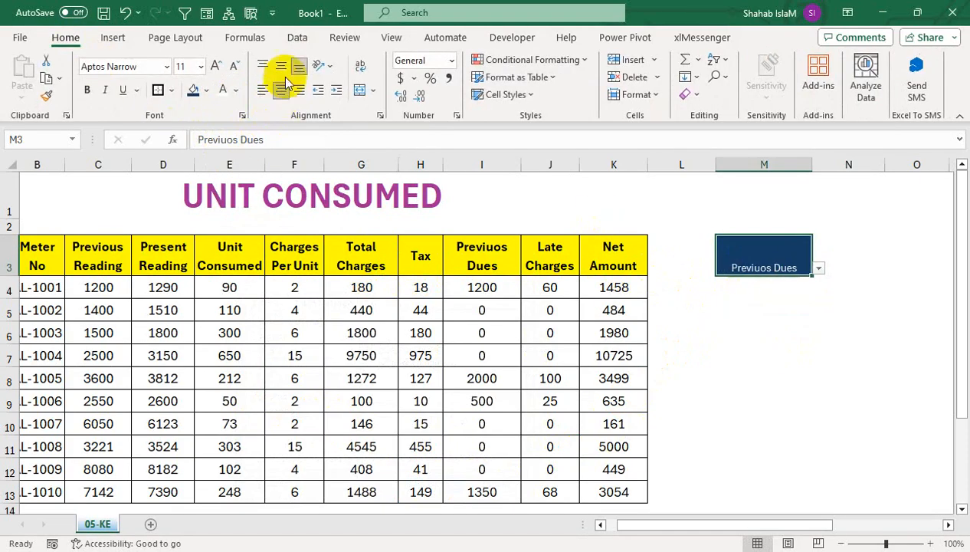
{"action": "left_click", "coordinate": [280, 66]}
{"action": "left_click", "coordinate": [86, 90]}
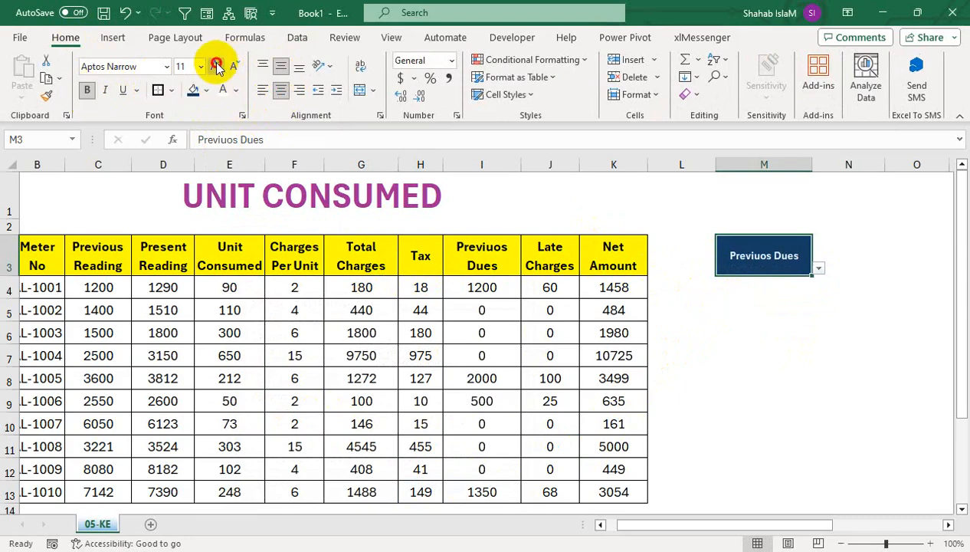
{"action": "left_click", "coordinate": [217, 67]}
{"action": "left_click_drag", "start_coordinate": [812, 164], "coordinate": [825, 164]}
Step: Try the M3 drop-down with Tax, Total Charges and Late Charges, ending on Net Amount
{"action": "left_click", "coordinate": [749, 285]}
{"action": "left_click", "coordinate": [810, 267]}
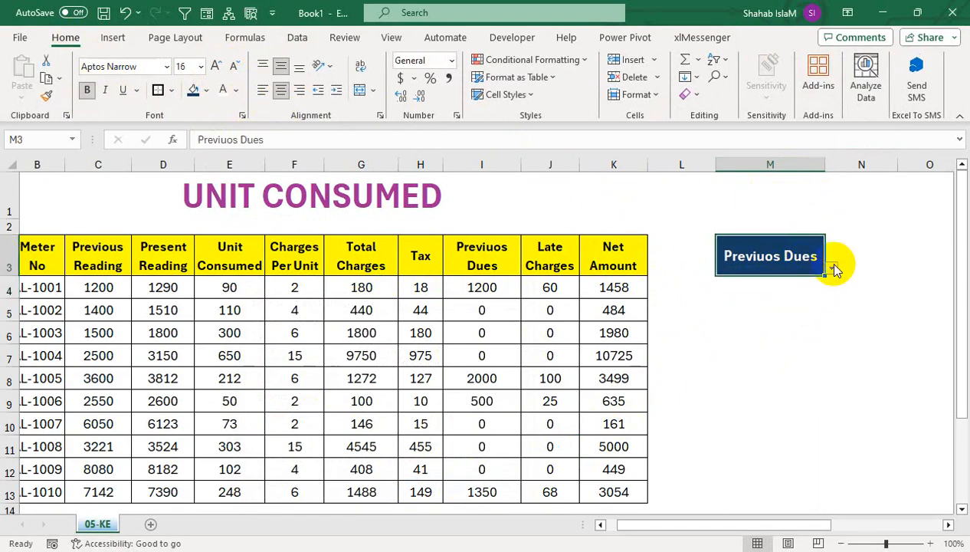
{"action": "left_click", "coordinate": [834, 272]}
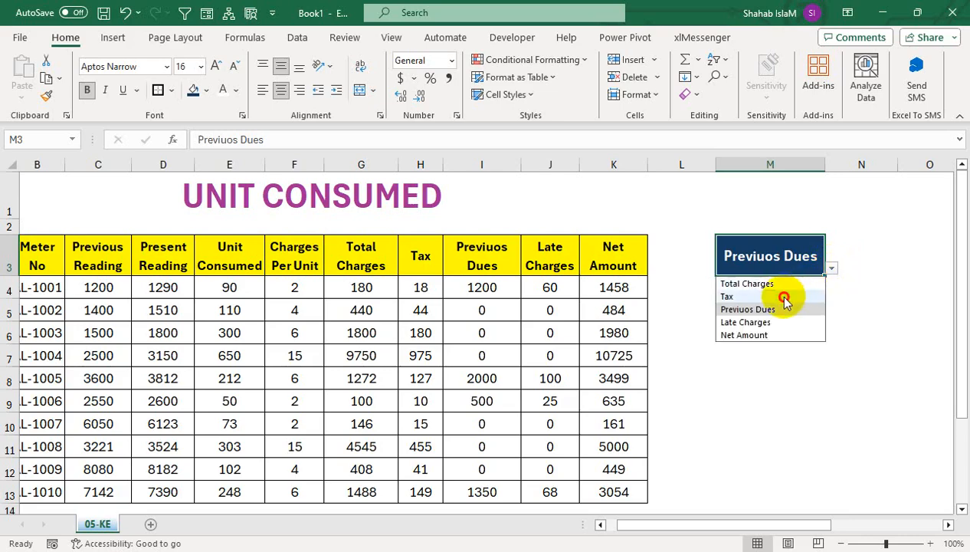
{"action": "left_click", "coordinate": [793, 294]}
{"action": "left_click", "coordinate": [831, 272]}
{"action": "left_click", "coordinate": [802, 283]}
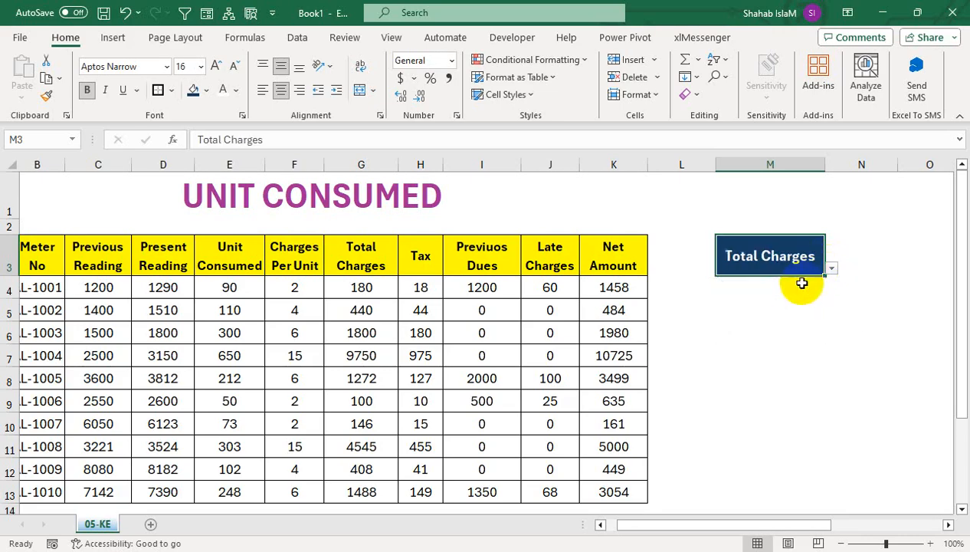
{"action": "left_click", "coordinate": [833, 269]}
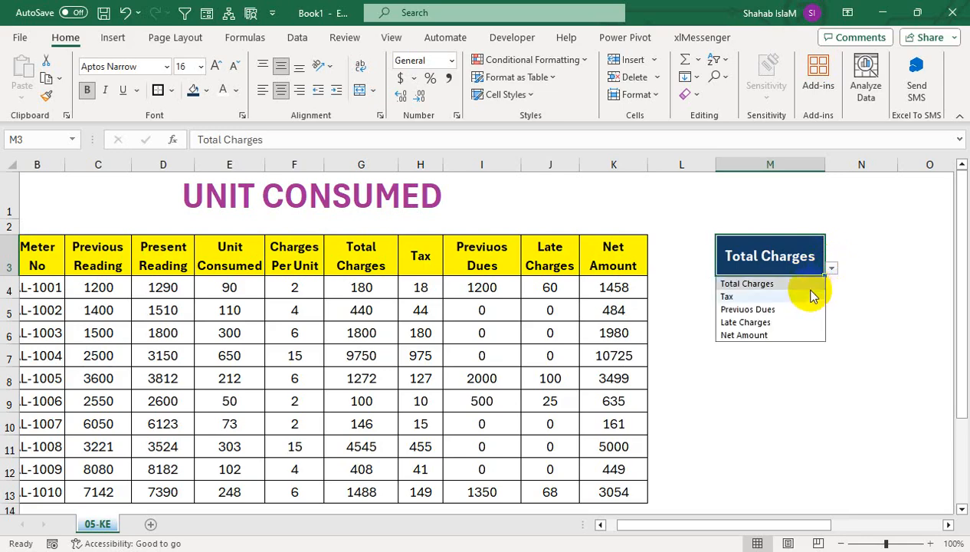
{"action": "left_click", "coordinate": [772, 318]}
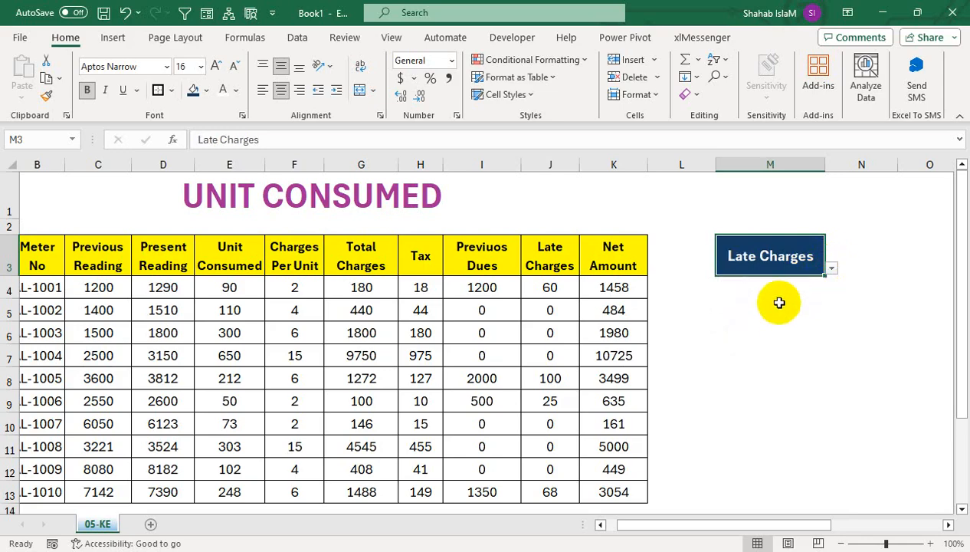
{"action": "left_click", "coordinate": [833, 269]}
{"action": "left_click", "coordinate": [755, 335]}
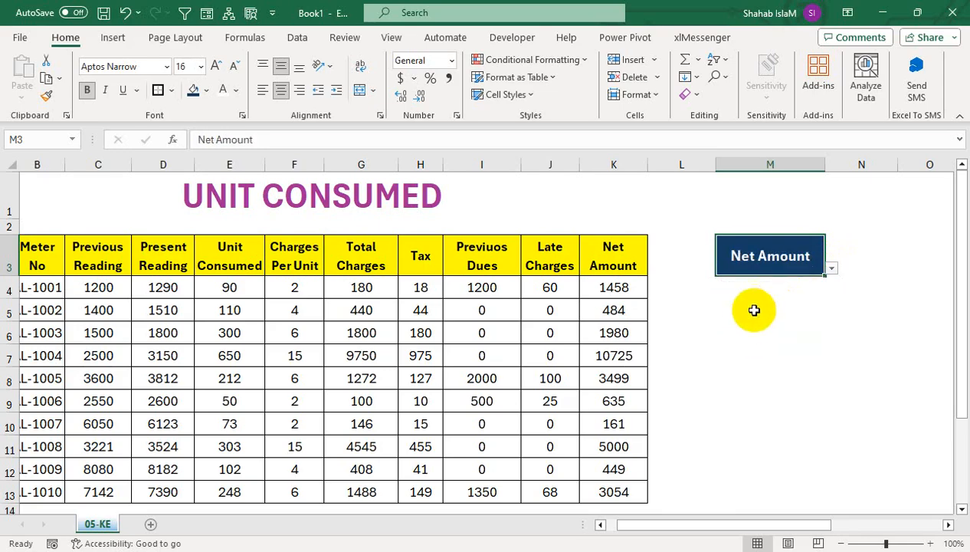
Step: Start an XLOOKUP formula in M4 with M3 as the lookup value
{"action": "left_click", "coordinate": [772, 285]}
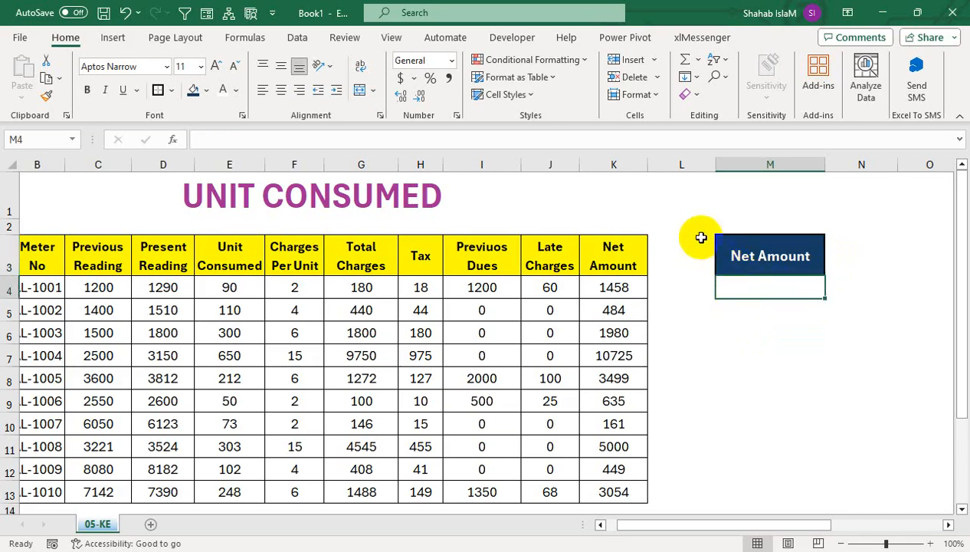
{"action": "type", "text": "="}
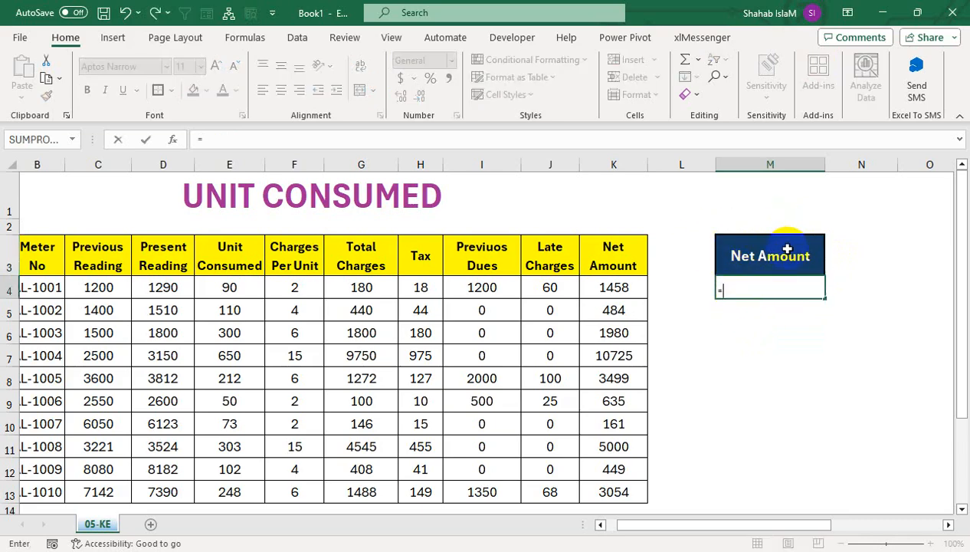
{"action": "type", "text": "x"}
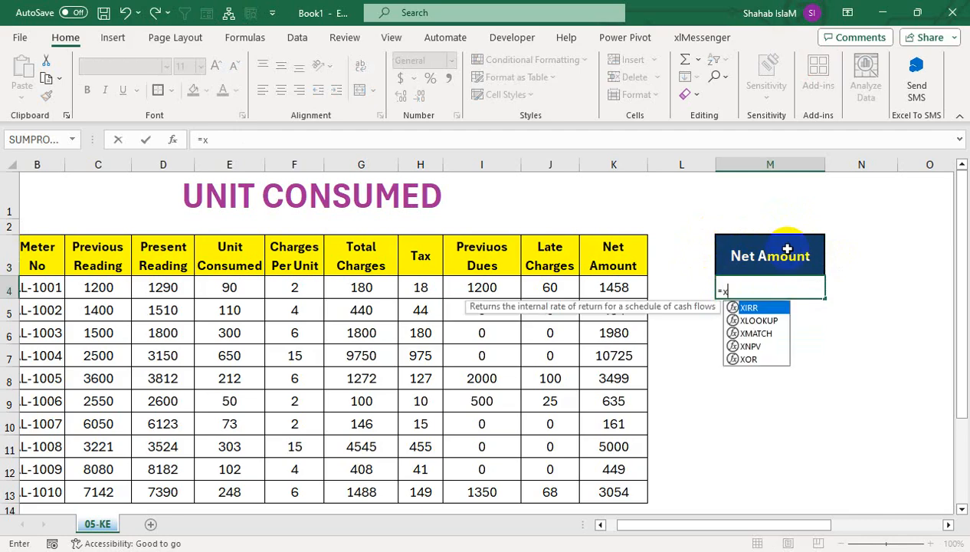
{"action": "type", "text": "l"}
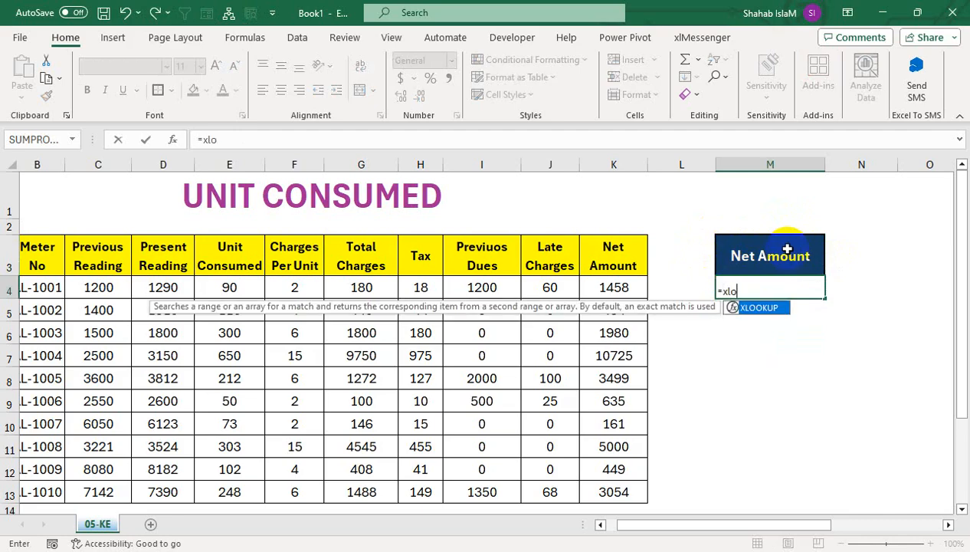
{"action": "type", "text": "o"}
{"action": "key", "text": "Tab"}
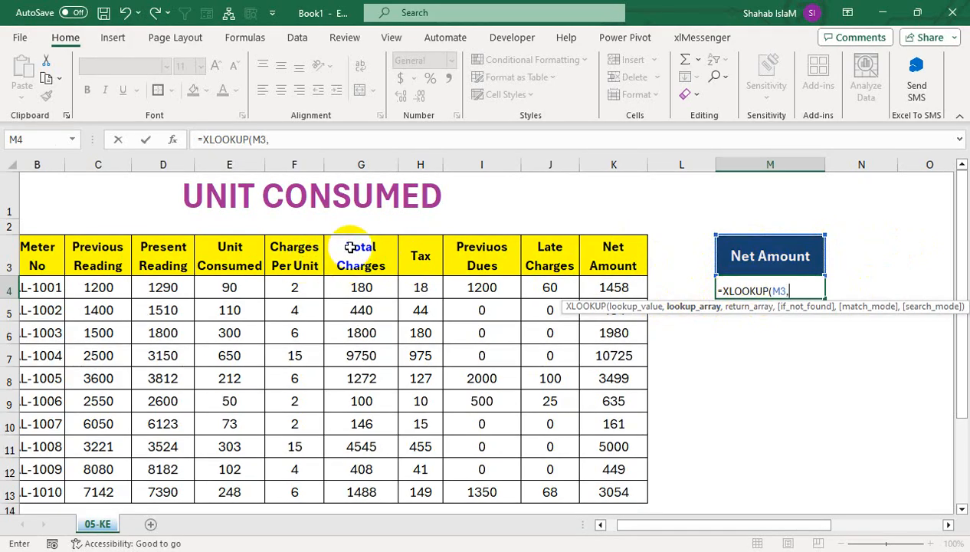
Step: Use the named range Ranges, covering the charge headers, as the lookup array of the XLOOKUP formula
{"action": "left_click_drag", "start_coordinate": [349, 247], "coordinate": [590, 255]}
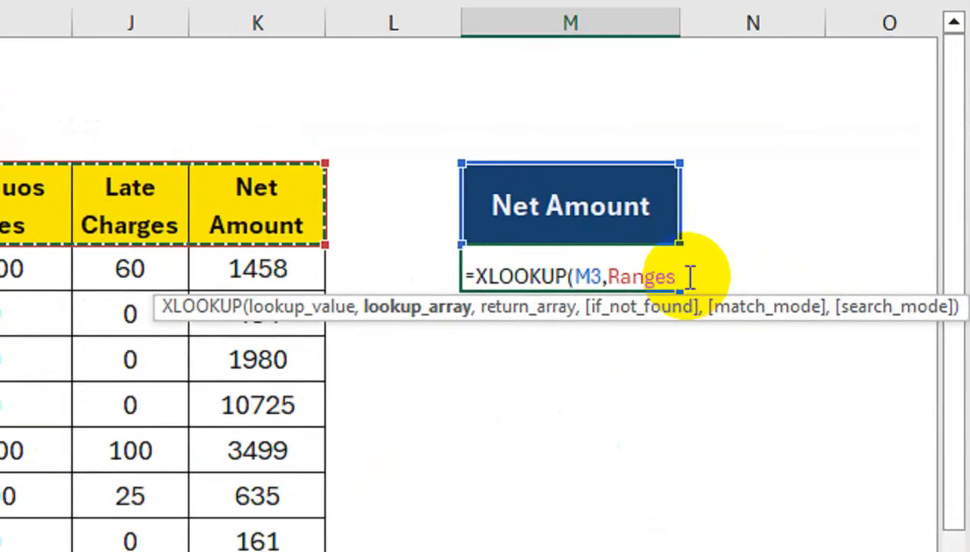
{"action": "key", "text": "BackSpace"}
{"action": "key", "text": "BackSpace"}
{"action": "key", "text": "Tab"}
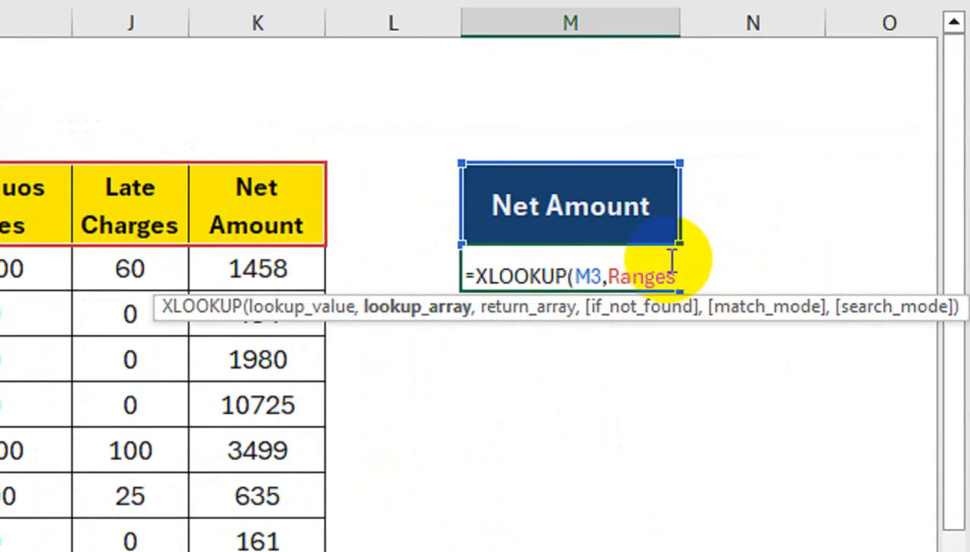
{"action": "type", "text": ","}
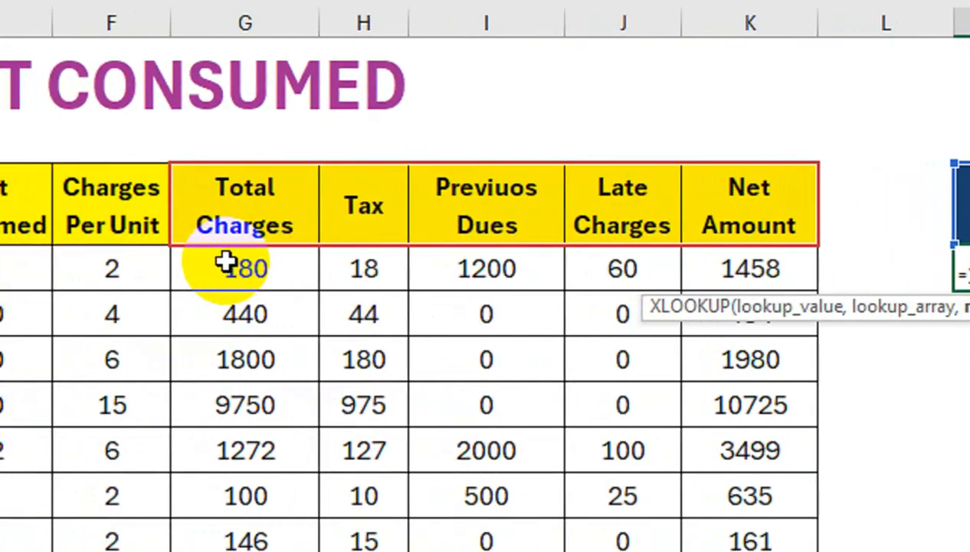
Step: Complete the M4 formula with G4:K13 as the return array, giving =XLOOKUP(M3,Ranges,G4:K13)
{"action": "left_click", "coordinate": [264, 270]}
{"action": "left_click_drag", "start_coordinate": [263, 273], "coordinate": [774, 551]}
{"action": "left_click_drag", "start_coordinate": [715, 440], "coordinate": [713, 452]}
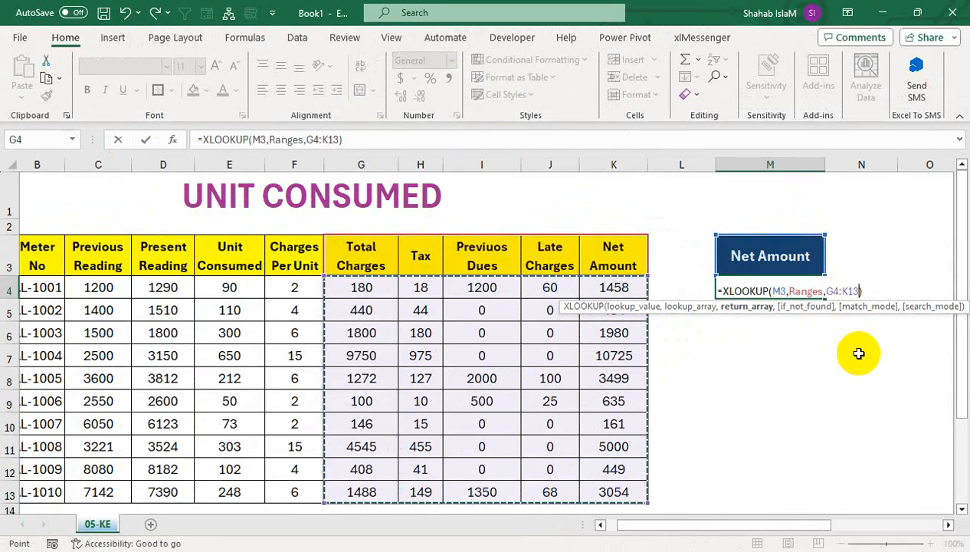
{"action": "key", "text": "Return"}
{"action": "key", "text": "Up"}
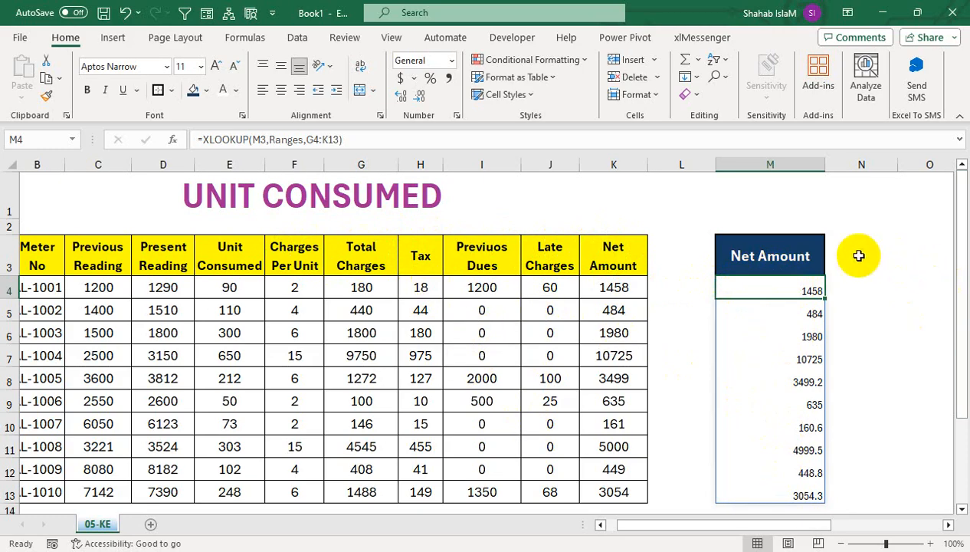
Step: Choose Total Charges from the M3 drop-down to switch the looked-up column
{"action": "left_click", "coordinate": [800, 253]}
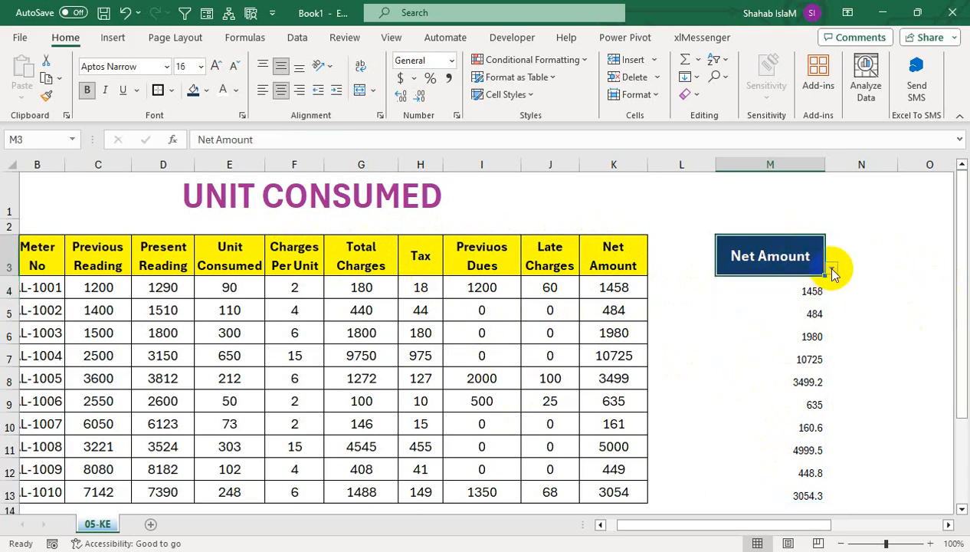
{"action": "left_click", "coordinate": [832, 268]}
{"action": "left_click", "coordinate": [788, 285]}
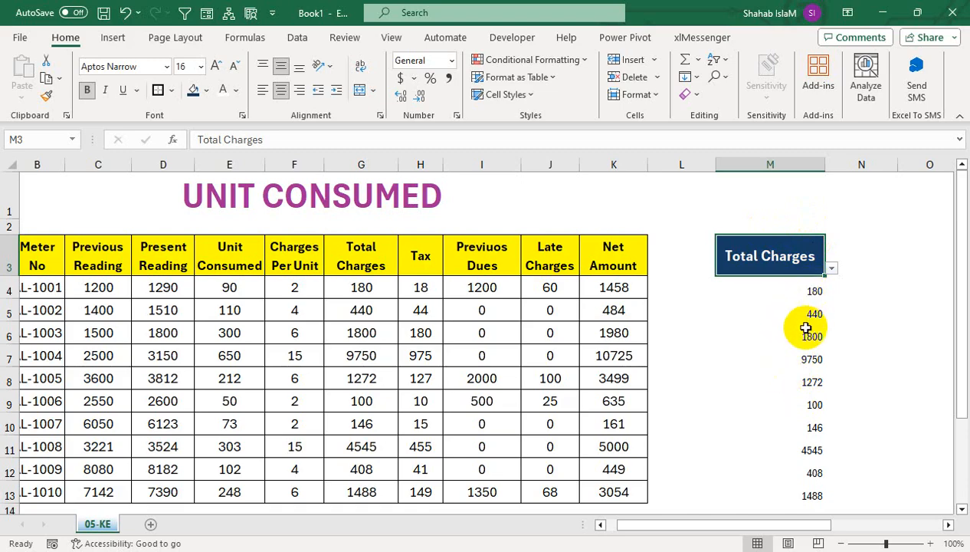
Step: Enter =SUM(M4:M232) in M1 to total the looked-up values below the M3 drop-down
{"action": "left_click", "coordinate": [777, 223]}
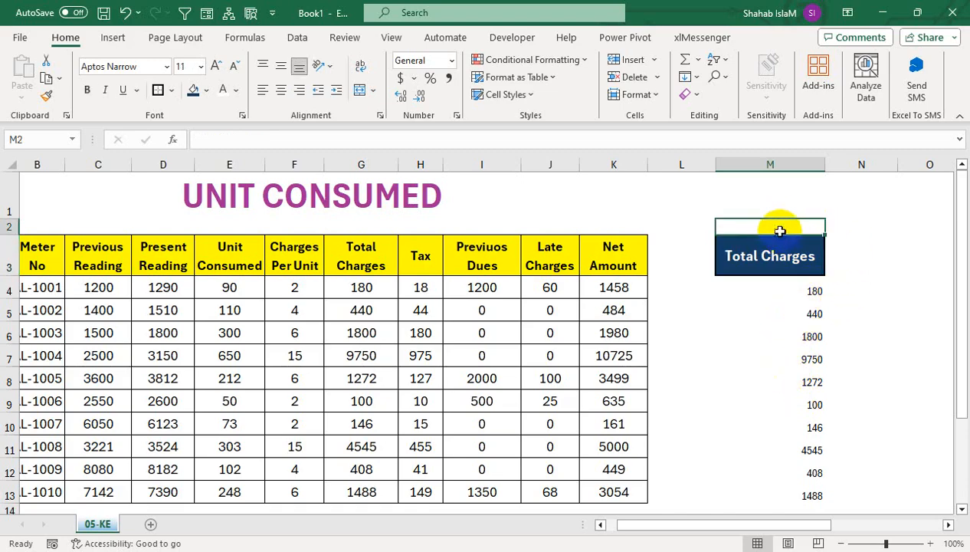
{"action": "left_click_drag", "start_coordinate": [747, 205], "coordinate": [769, 226]}
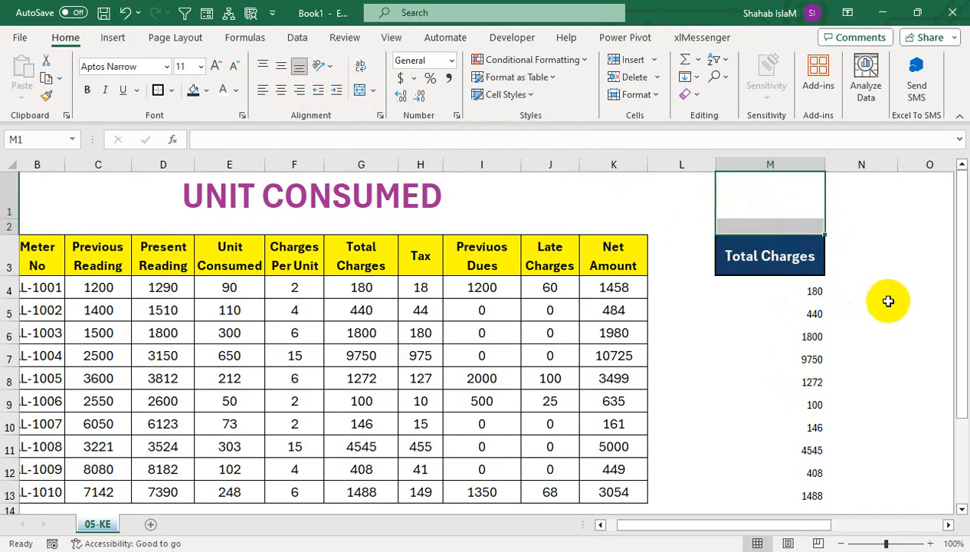
{"action": "left_click", "coordinate": [769, 196]}
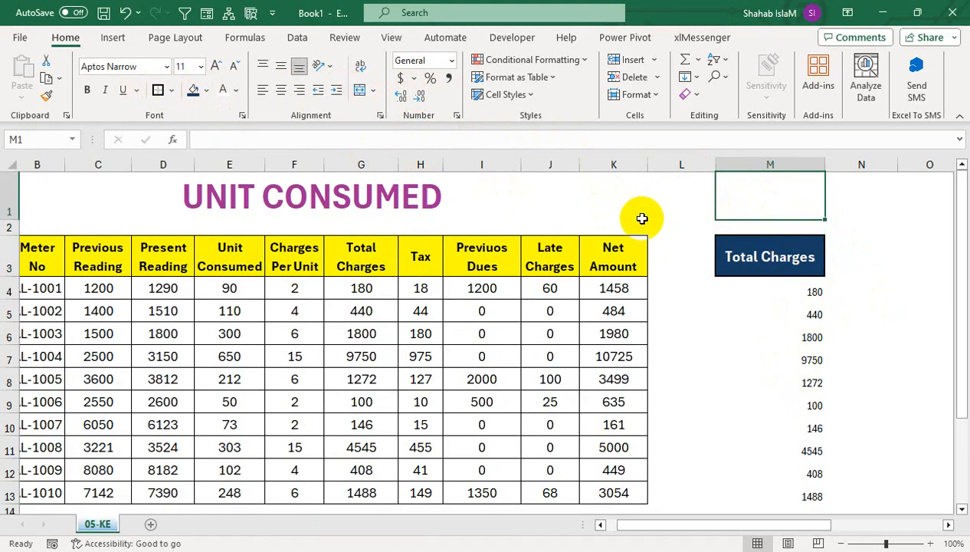
{"action": "type", "text": "=sum"}
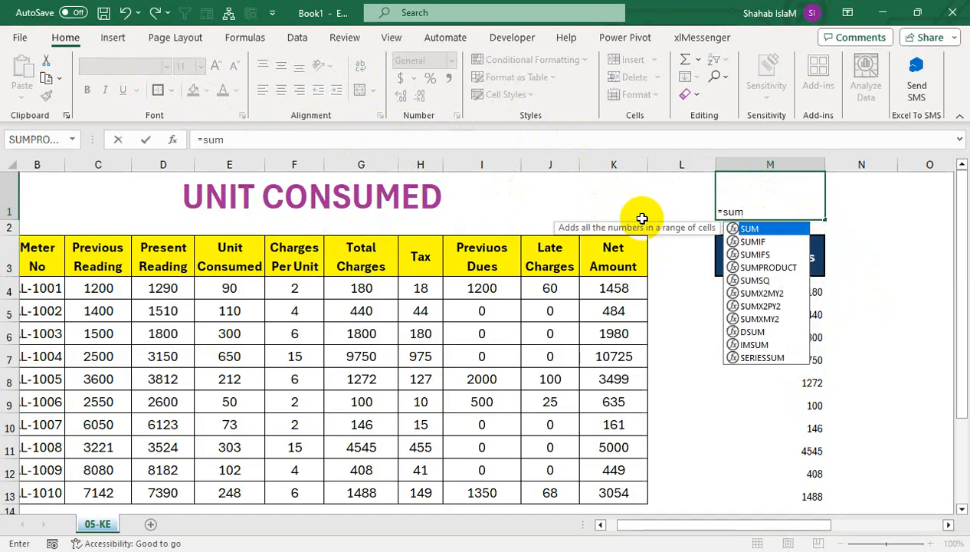
{"action": "key", "text": "Tab"}
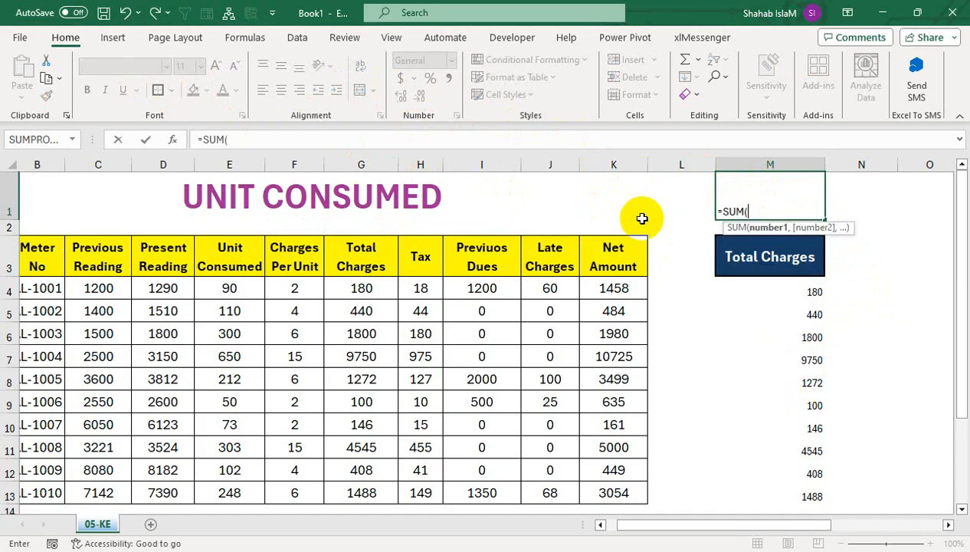
{"action": "left_click", "coordinate": [798, 288]}
{"action": "left_click_drag", "start_coordinate": [798, 288], "coordinate": [799, 532]}
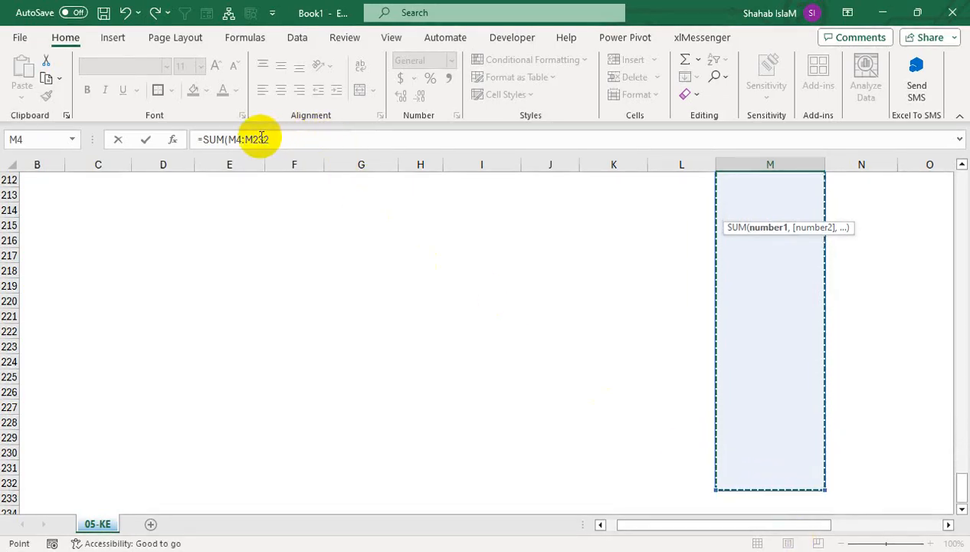
{"action": "type", "text": ")"}
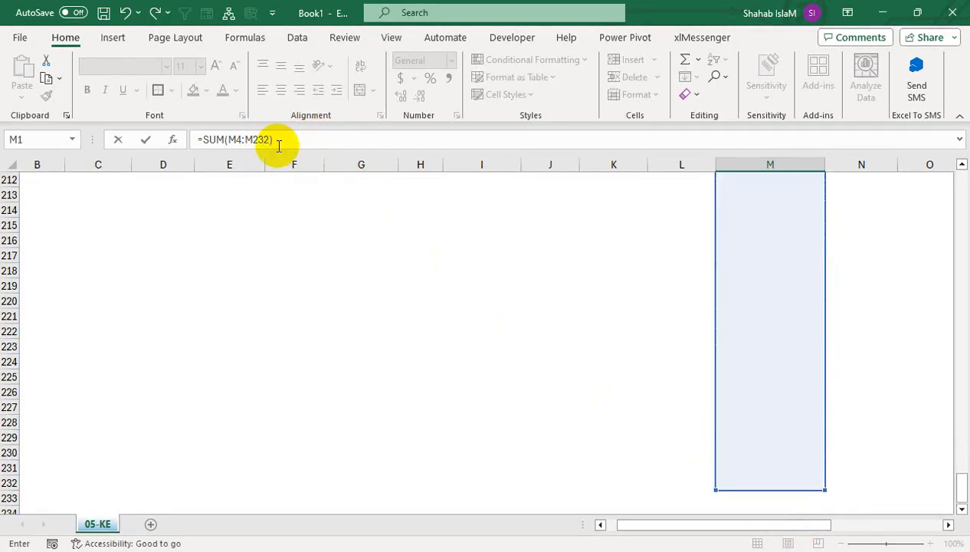
{"action": "key", "text": "Return"}
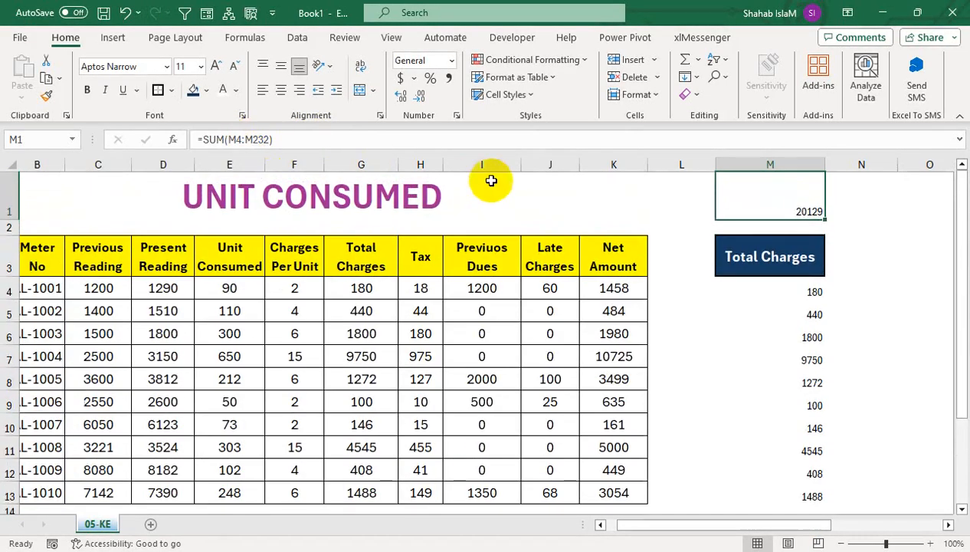
Step: Format the M1 total as bold, enlarged, bordered text centred horizontally and vertically
{"action": "left_click", "coordinate": [284, 93]}
{"action": "left_click", "coordinate": [283, 68]}
{"action": "left_click", "coordinate": [85, 90]}
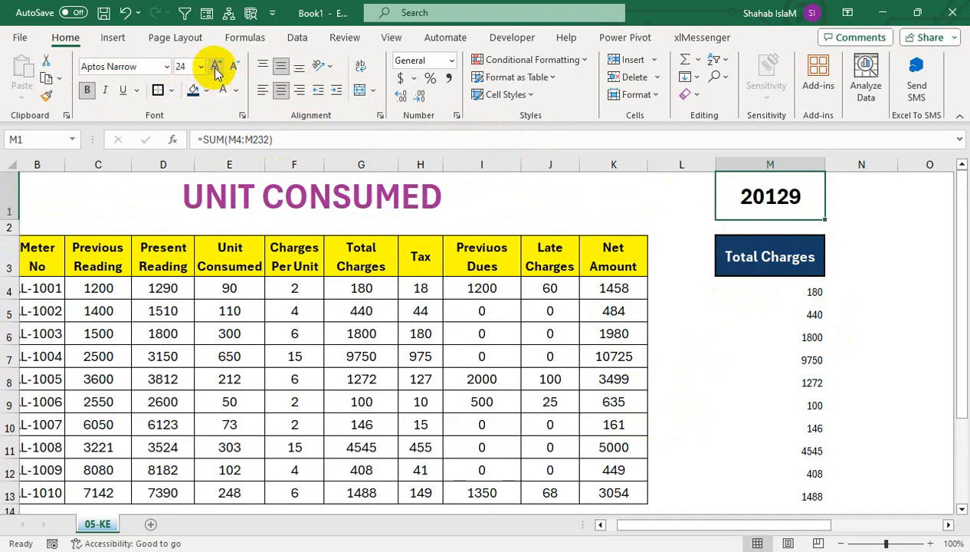
{"action": "left_click", "coordinate": [494, 351]}
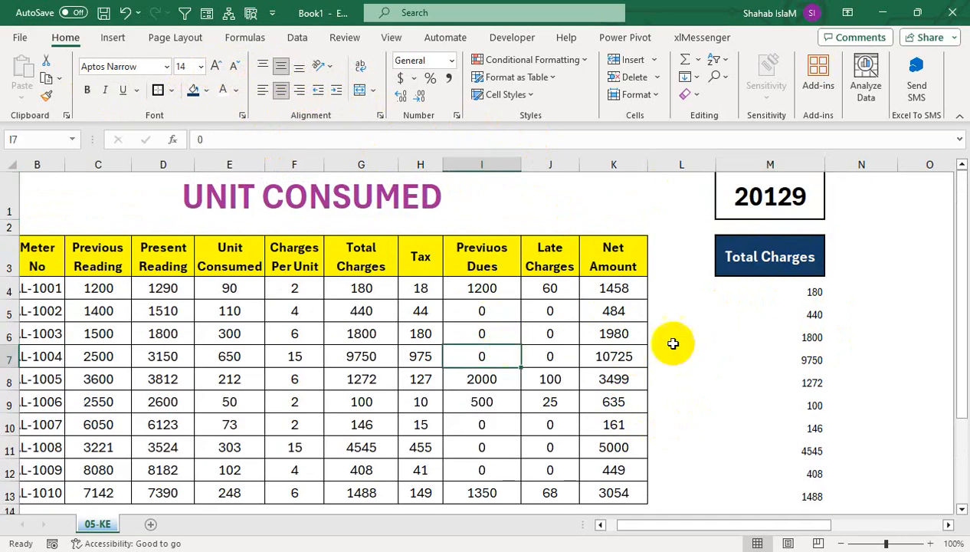
Step: Add all borders to the looked-up values in M4:M13 and centre them horizontally and vertically
{"action": "left_click", "coordinate": [813, 252]}
{"action": "left_click_drag", "start_coordinate": [774, 299], "coordinate": [781, 494]}
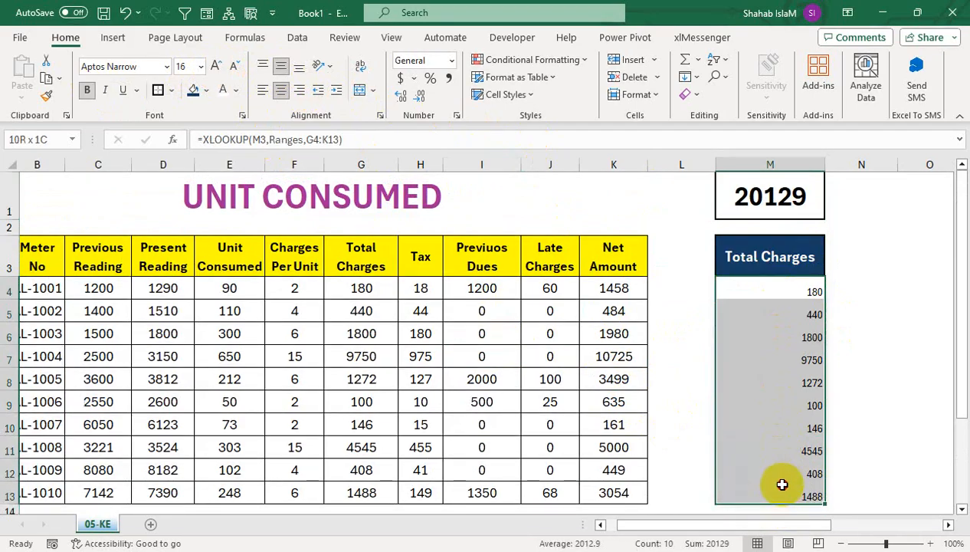
{"action": "left_click", "coordinate": [169, 90]}
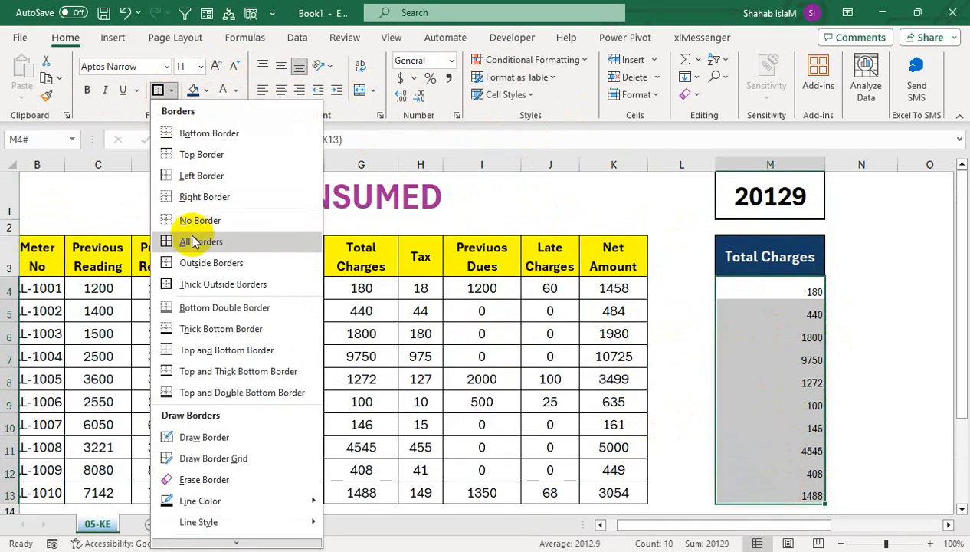
{"action": "left_click", "coordinate": [193, 242]}
{"action": "left_click", "coordinate": [281, 90]}
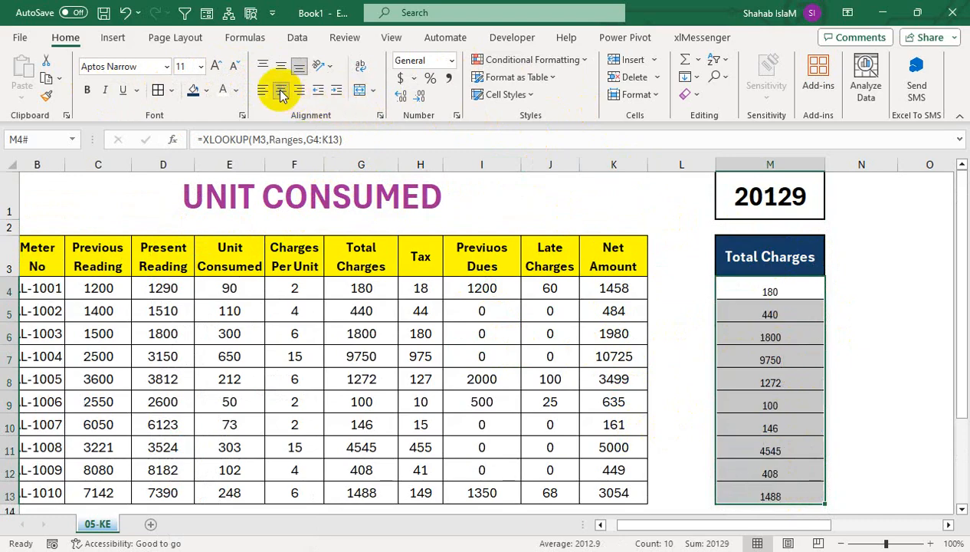
{"action": "left_click", "coordinate": [281, 71]}
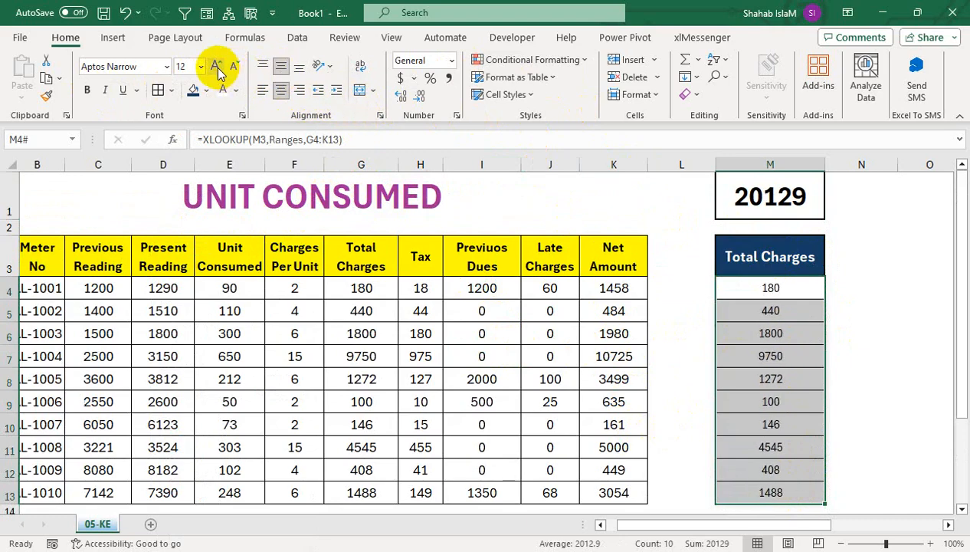
Step: Apply the Calculation cell style to M4:M13 with a font size of 18
{"action": "left_click", "coordinate": [218, 67]}
{"action": "left_click", "coordinate": [217, 68]}
{"action": "left_click", "coordinate": [506, 94]}
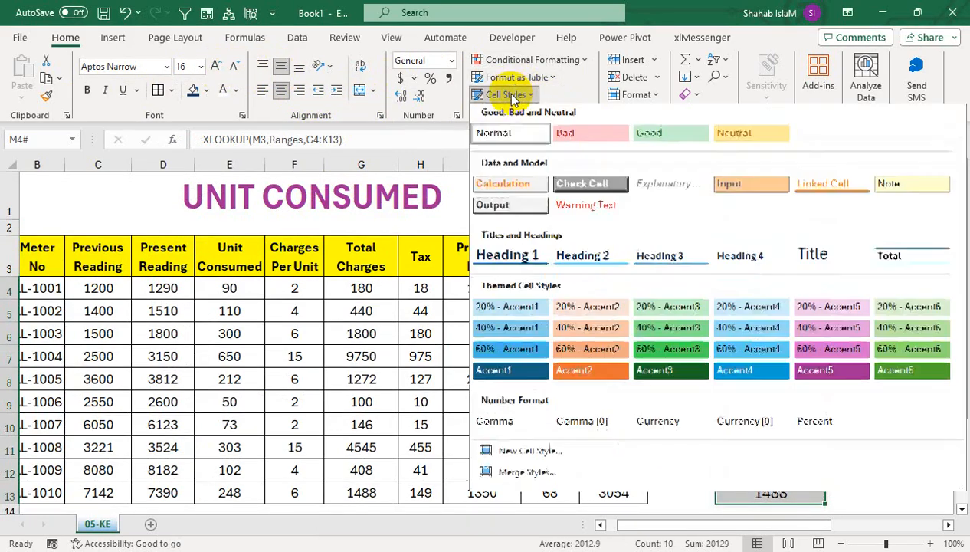
{"action": "left_click", "coordinate": [516, 178]}
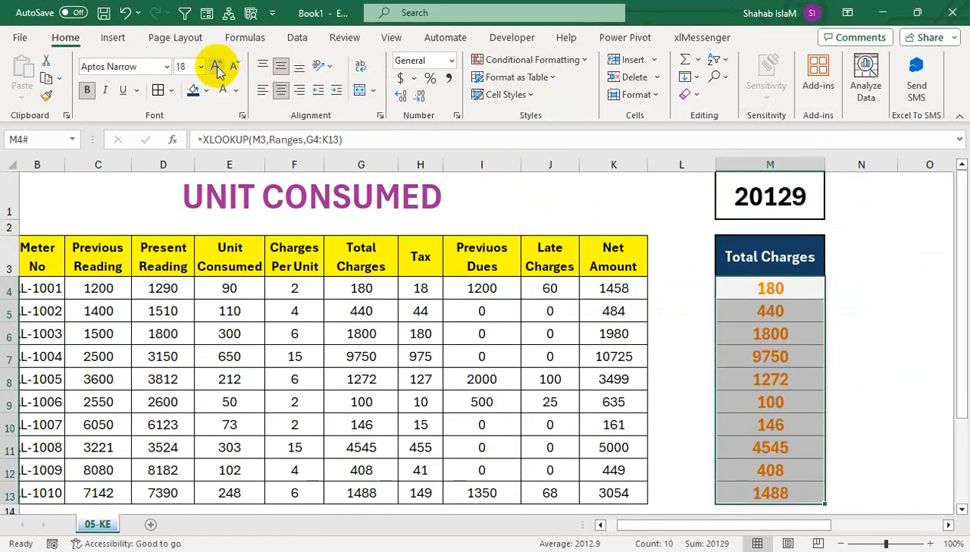
{"action": "left_click", "coordinate": [361, 425]}
Step: Test the M3 drop-down by choosing Tax, Previuos Dues and finally Net Amount
{"action": "left_click", "coordinate": [740, 197]}
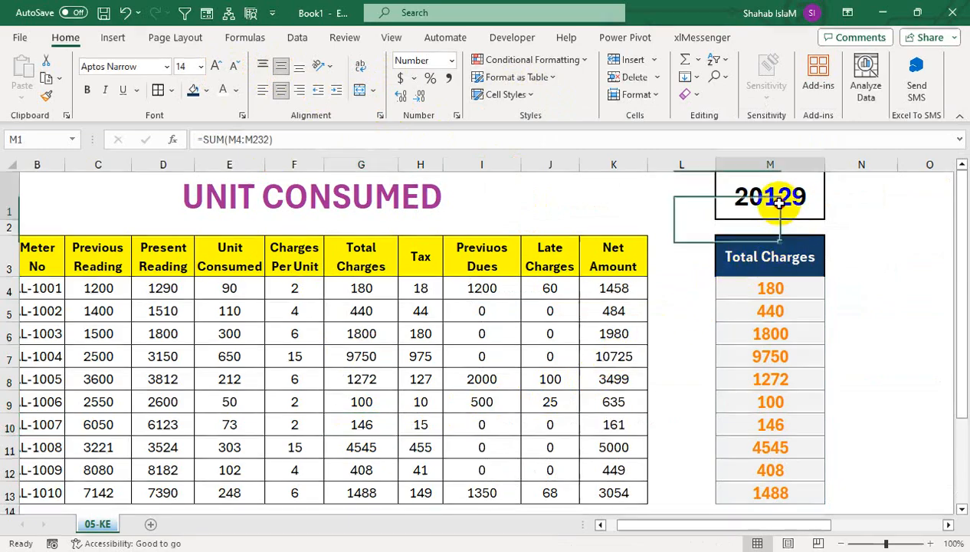
{"action": "left_click", "coordinate": [811, 262]}
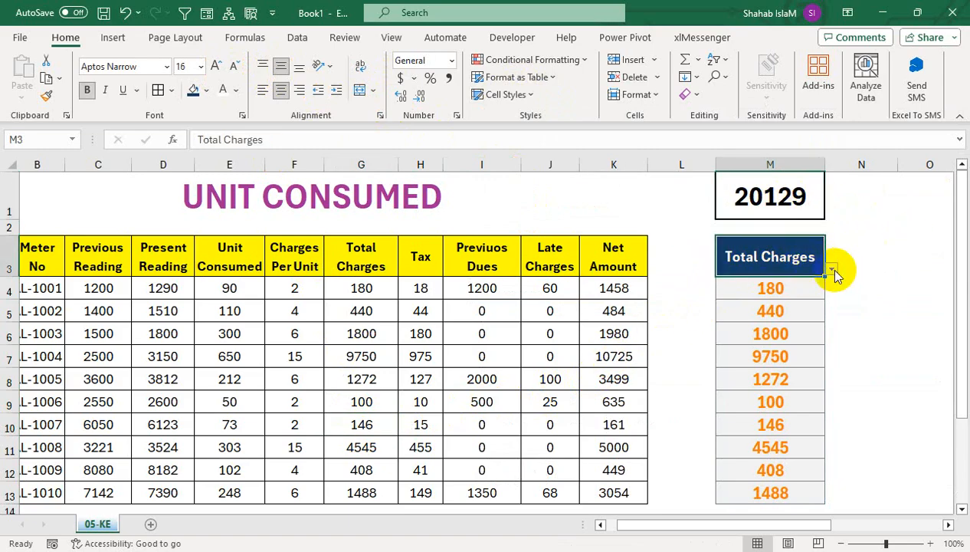
{"action": "left_click", "coordinate": [831, 270]}
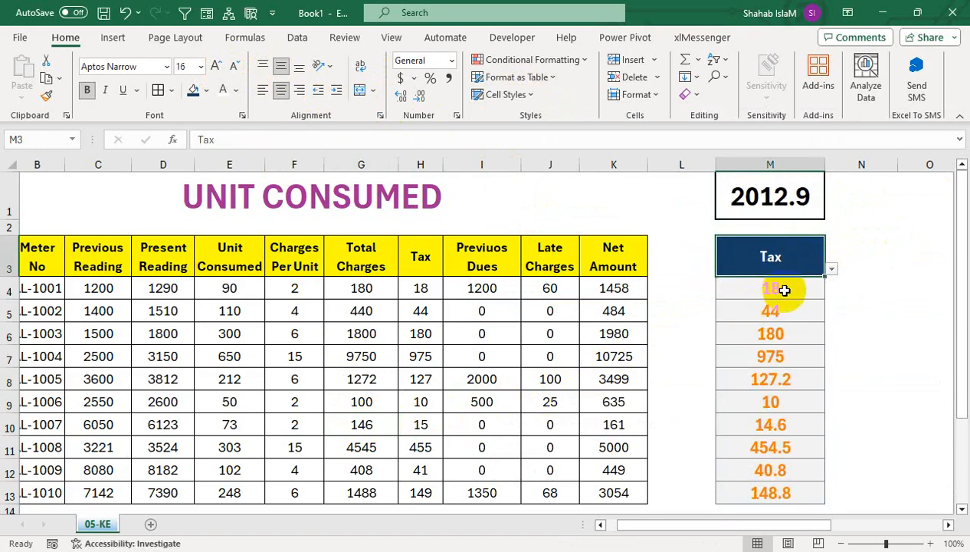
{"action": "left_click", "coordinate": [832, 270]}
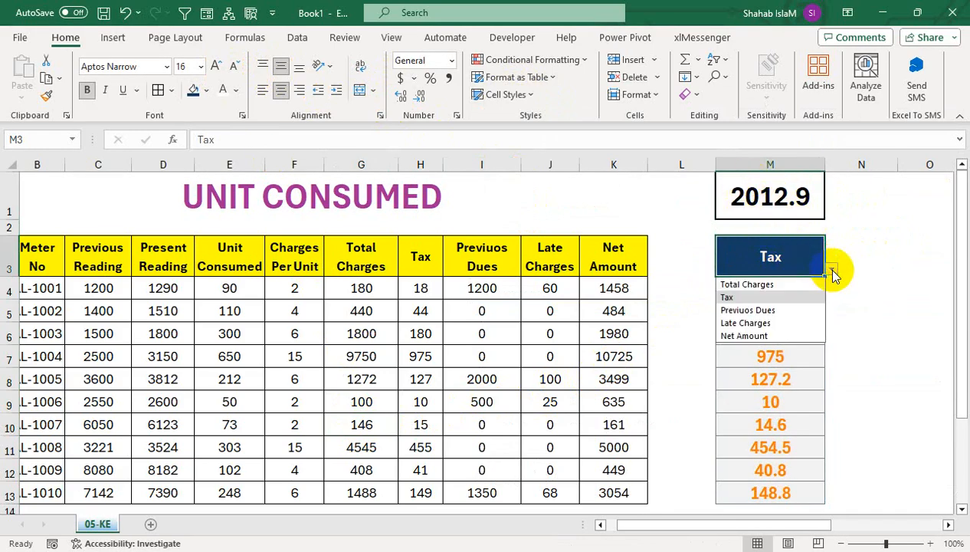
{"action": "left_click", "coordinate": [773, 309]}
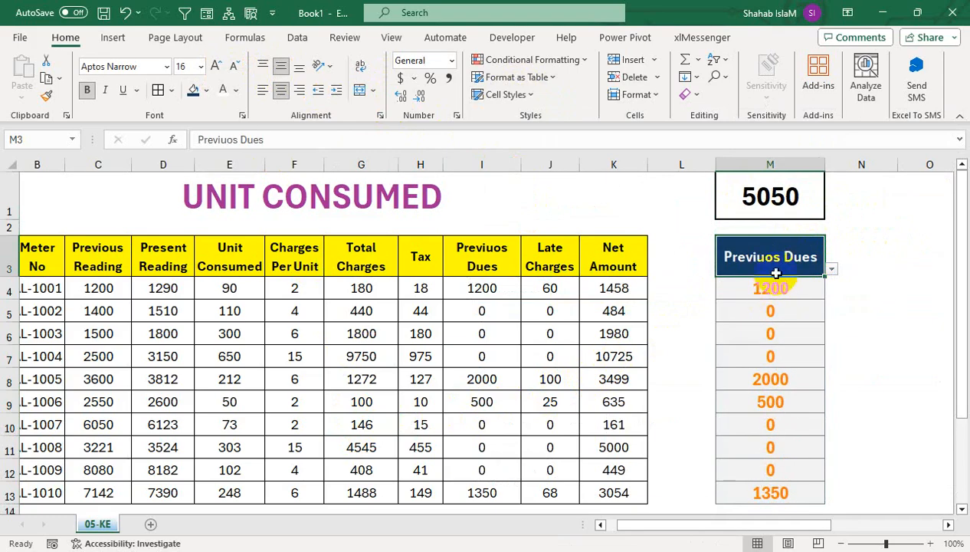
{"action": "left_click", "coordinate": [830, 270]}
{"action": "left_click", "coordinate": [815, 331]}
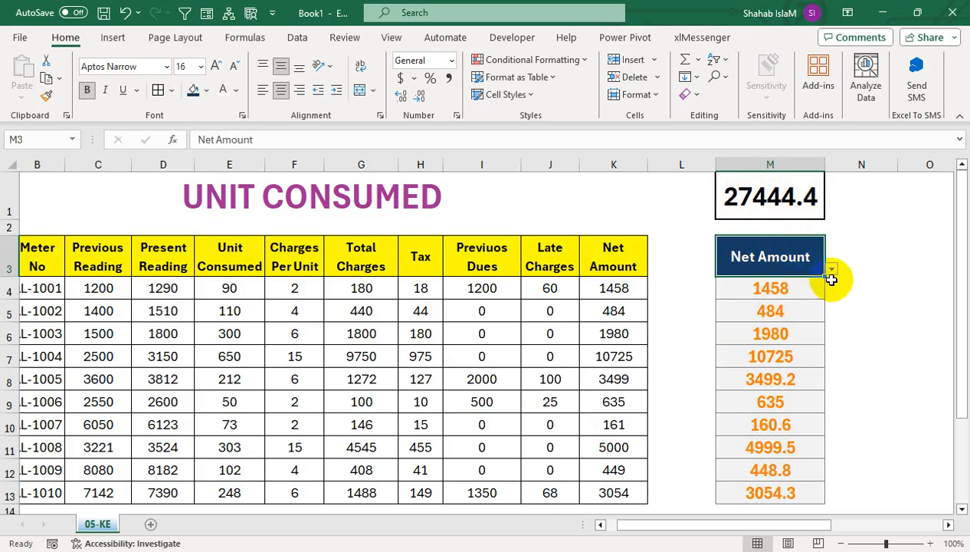
Step: Change the font colour of the looked-up values in M4:M13 to black
{"action": "left_click_drag", "start_coordinate": [813, 289], "coordinate": [805, 495]}
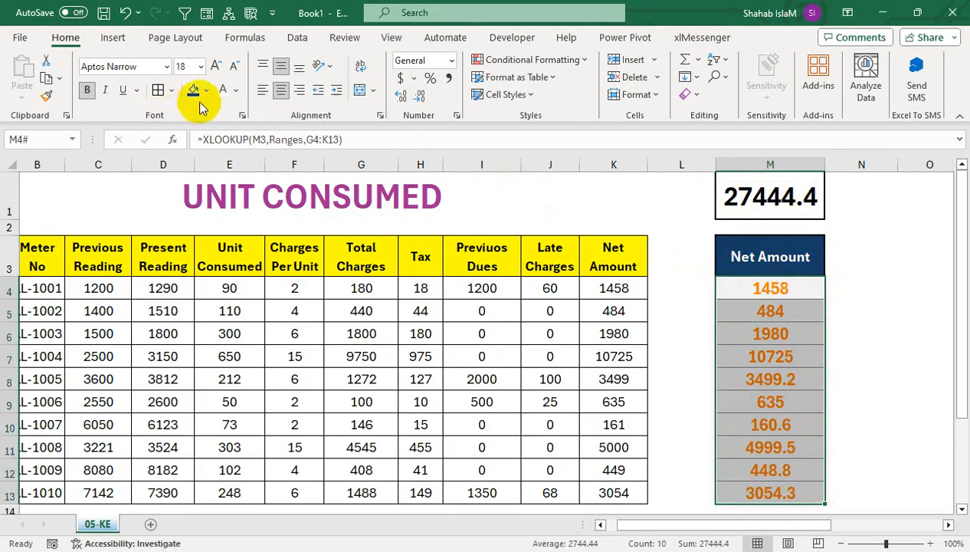
{"action": "left_click", "coordinate": [236, 91]}
{"action": "left_click", "coordinate": [233, 152]}
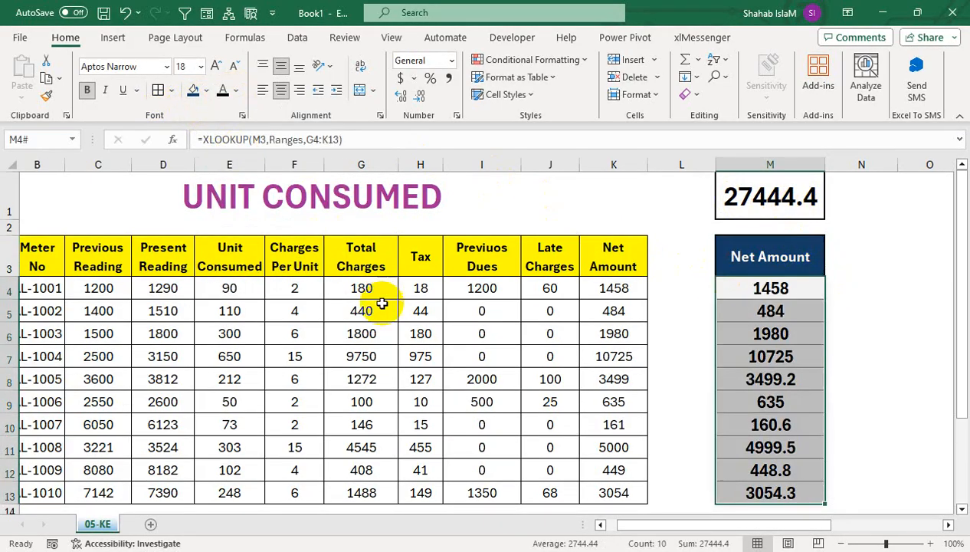
{"action": "left_click", "coordinate": [383, 309]}
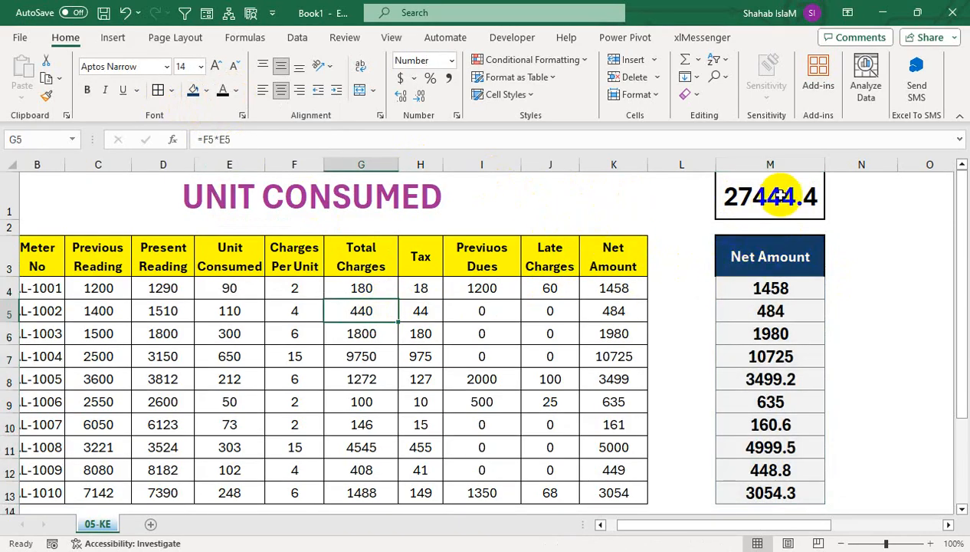